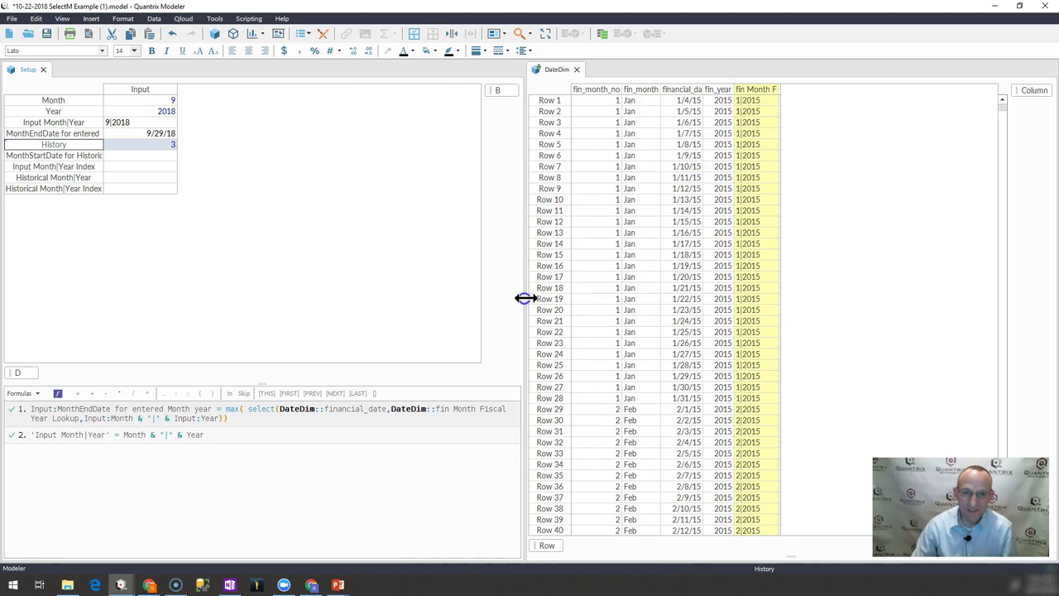
Widen the Setup pane so it sits beside the DateDim date table.
left_click_drag(524, 298, 605, 295)
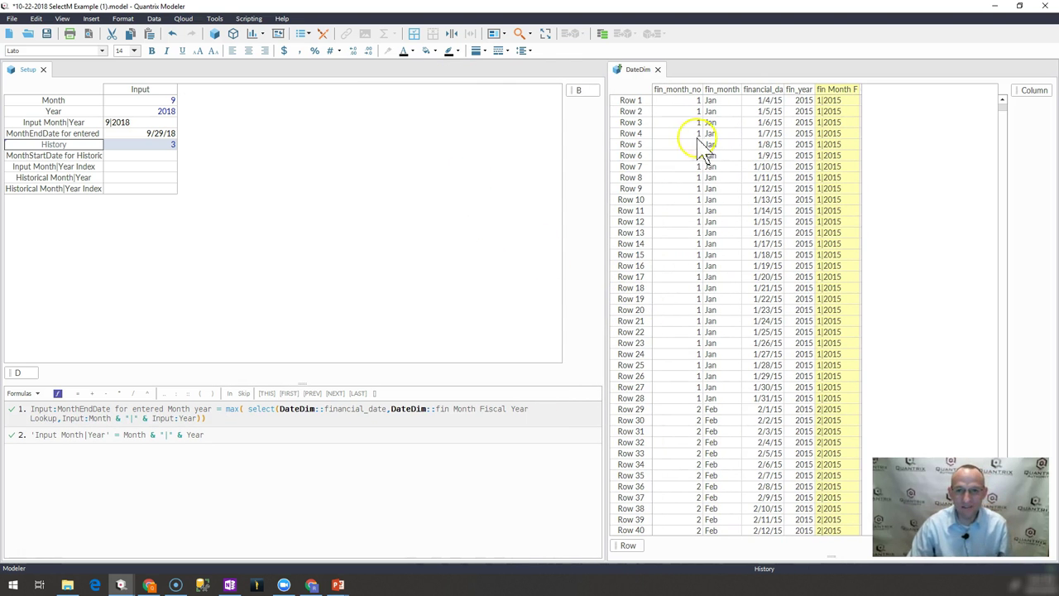
Review the Setup inputs: Month, Year, MonthEndDate resolving to 9/29/18, and History 3.
left_click(728, 145)
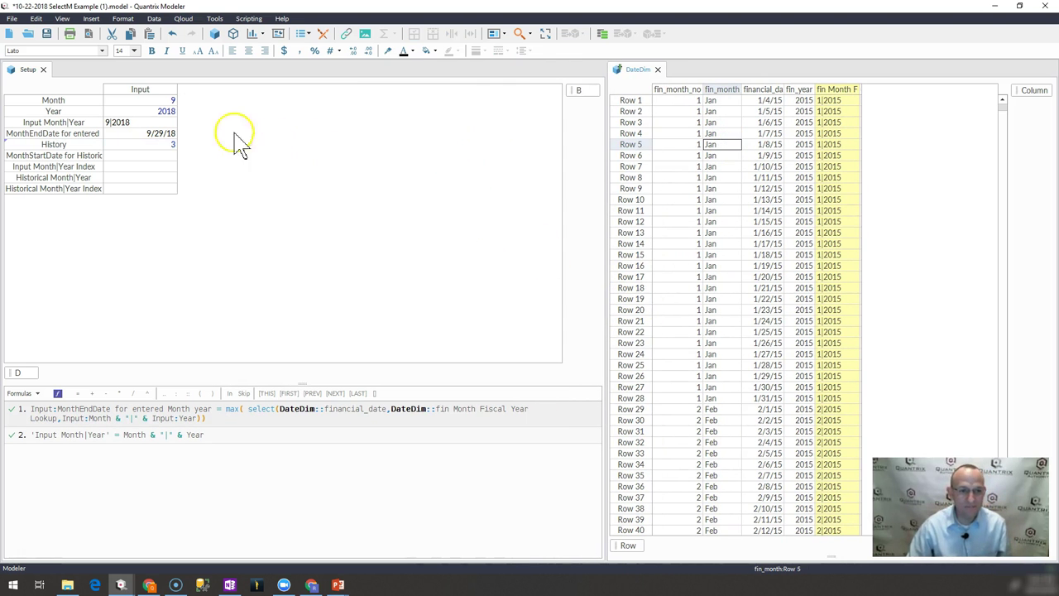
left_click(173, 100)
left_click(171, 111)
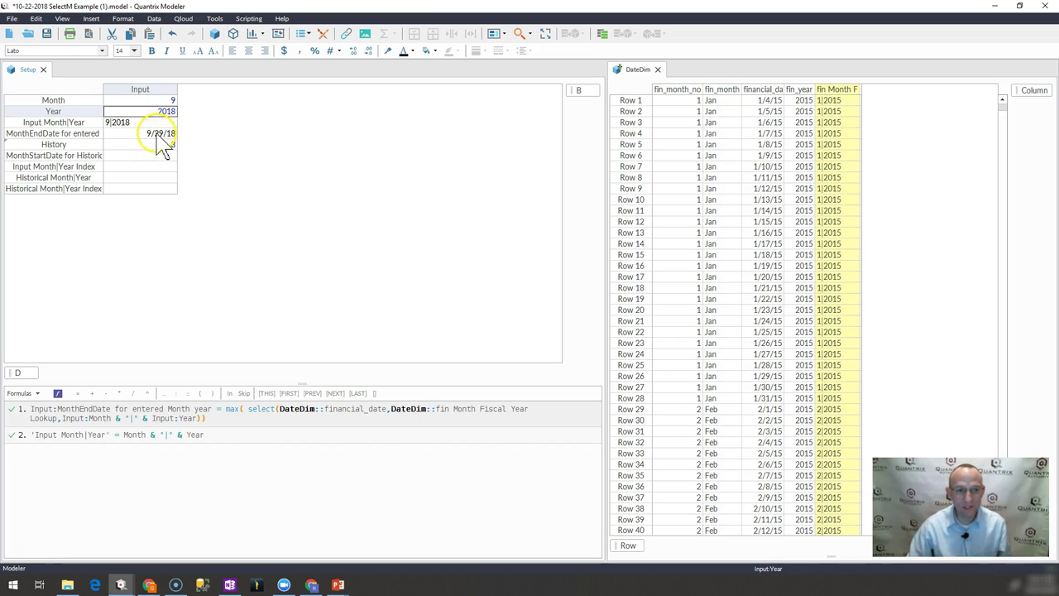
left_click(159, 135)
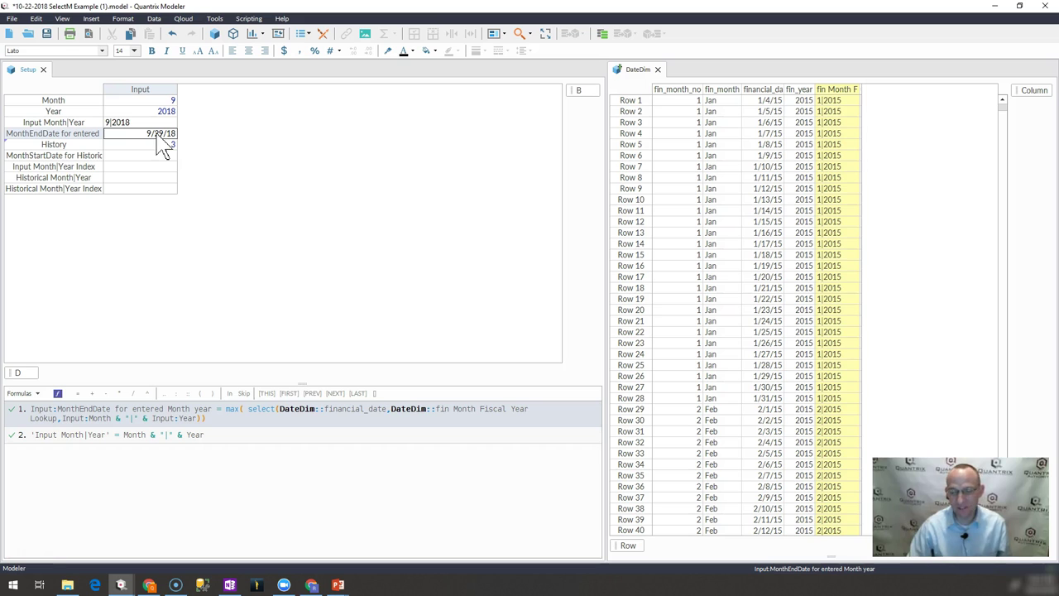
left_click(162, 146)
left_click(165, 100)
left_click(167, 143)
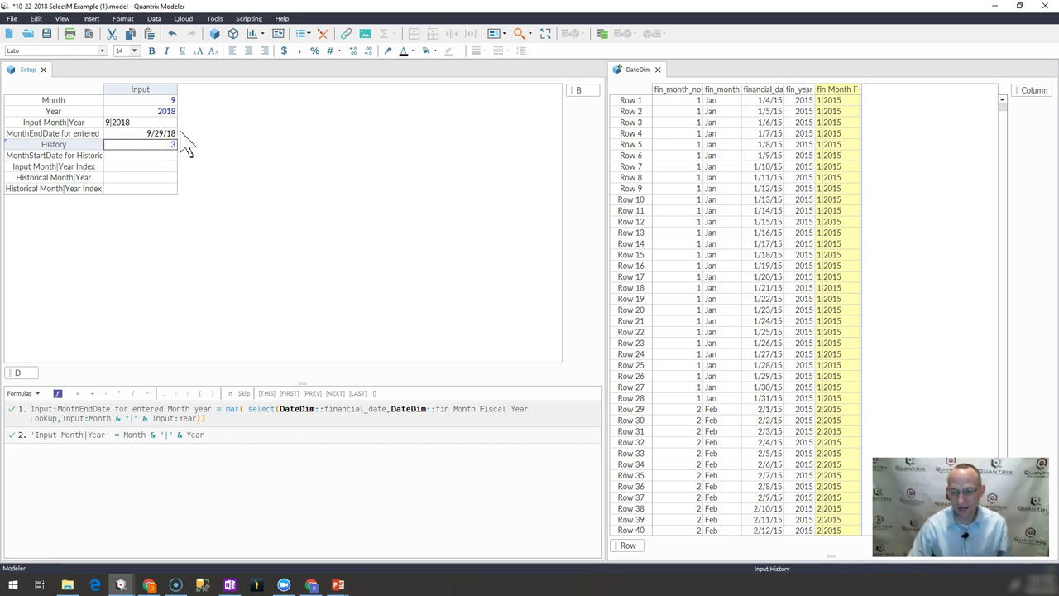
Check the empty MonthStartDate cell and page DateDim down to the September 2015 dates.
left_click(147, 156)
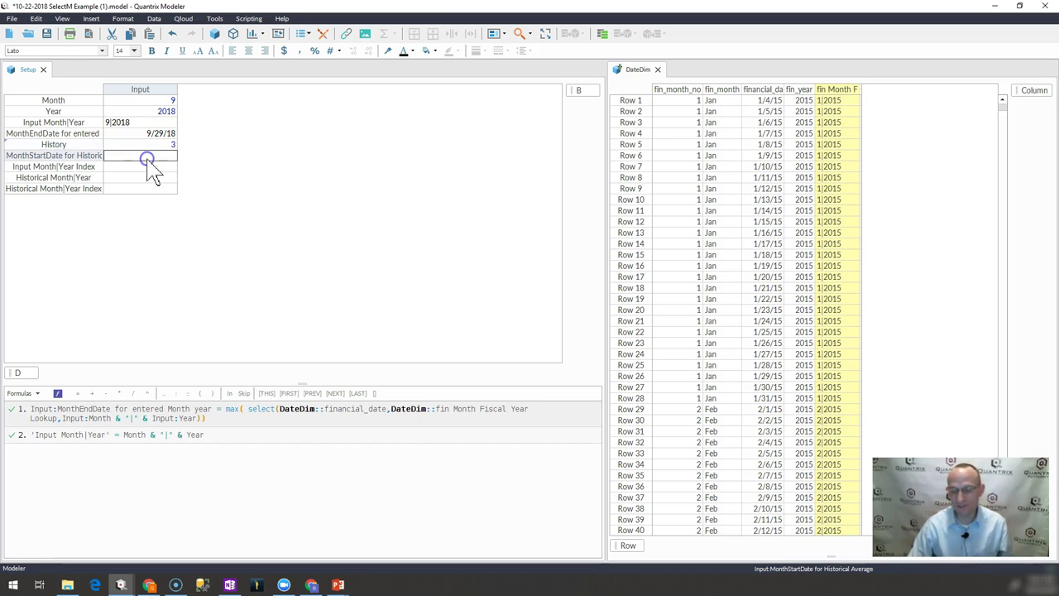
left_click(772, 113)
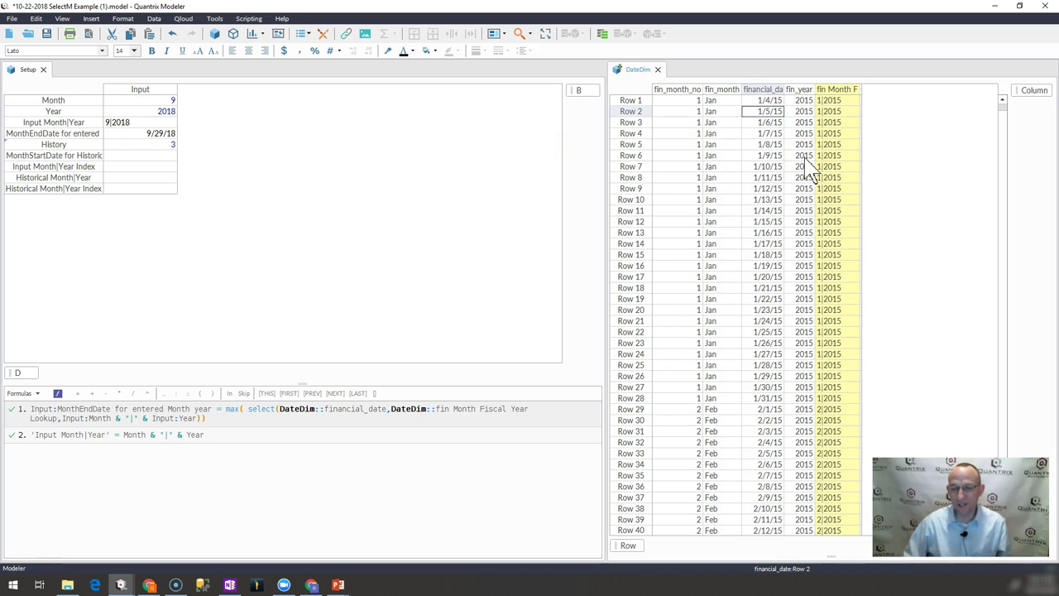
key("Page_Down")
key("Page_Down")
key("Page_Down")
key("Page_Down")
key("Page_Down")
key("Page_Down")
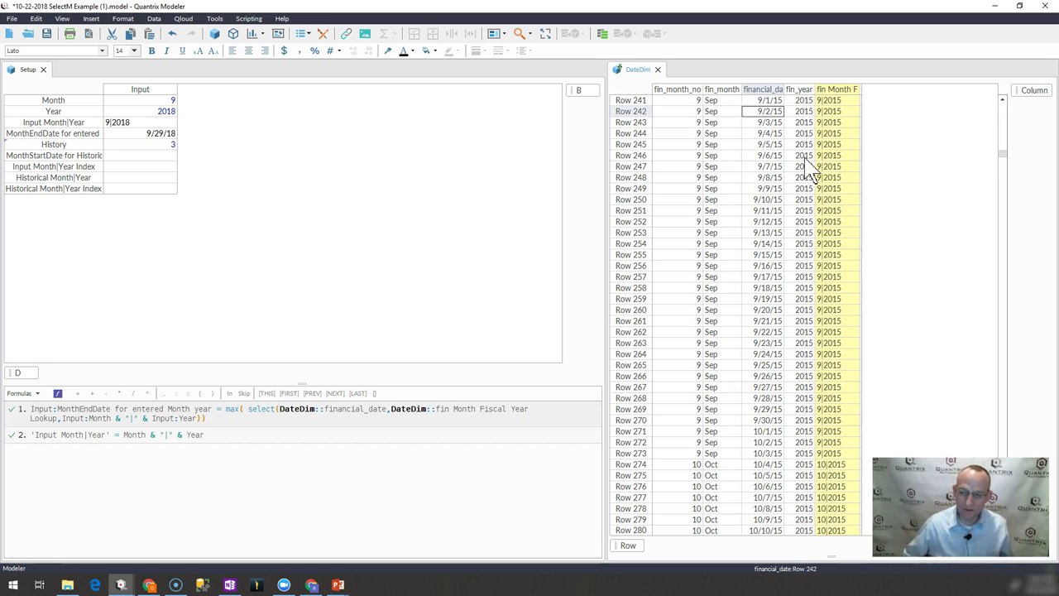
Add Matrix1 below Setup with a Year column category holding 2017 and 2018.
left_click(215, 34)
left_click_drag(70, 70, 263, 392)
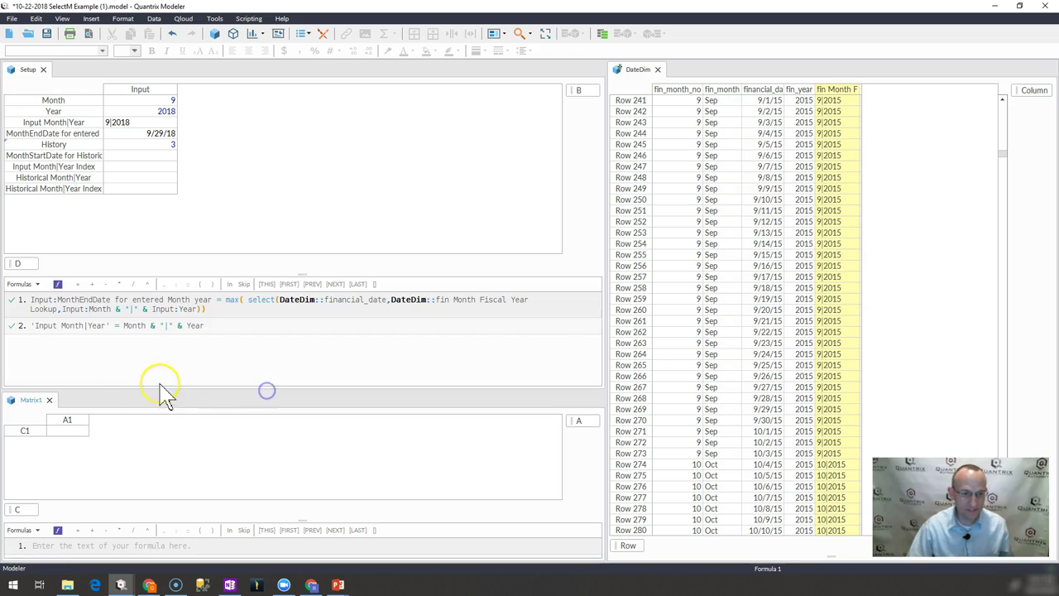
left_click(70, 423)
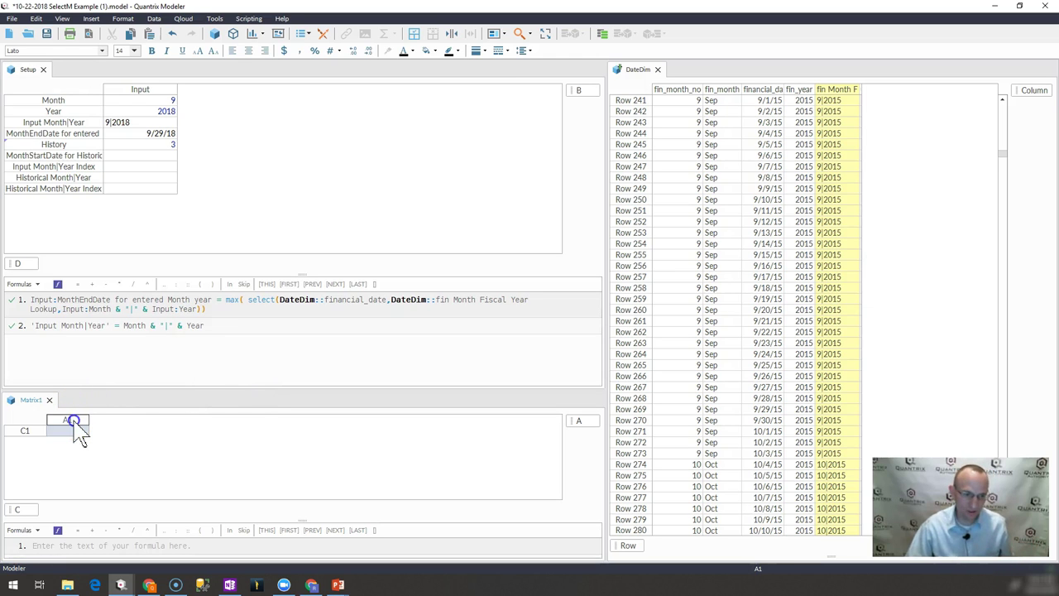
type("3")
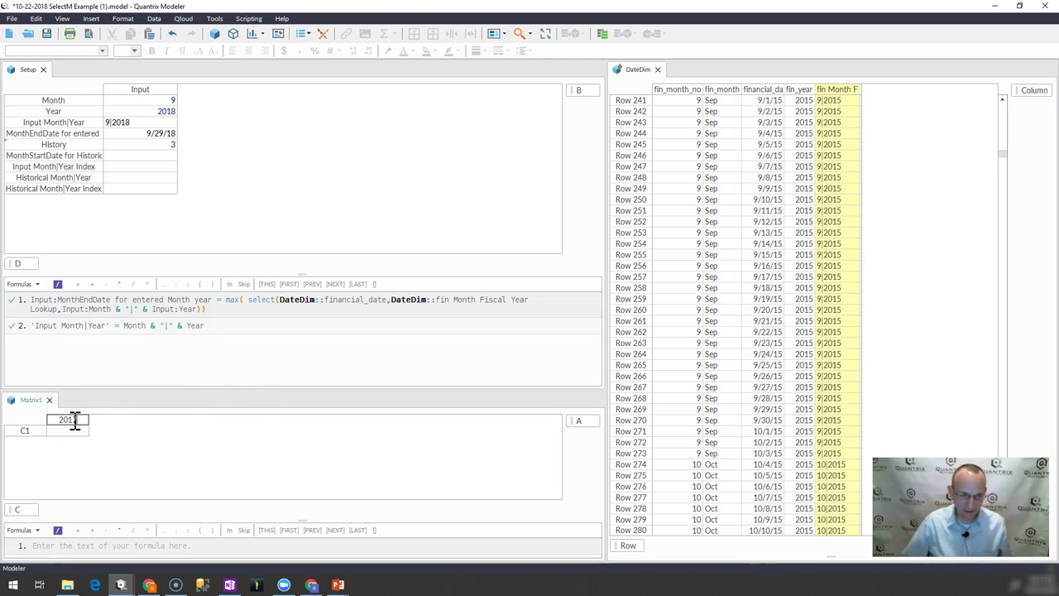
key("Return")
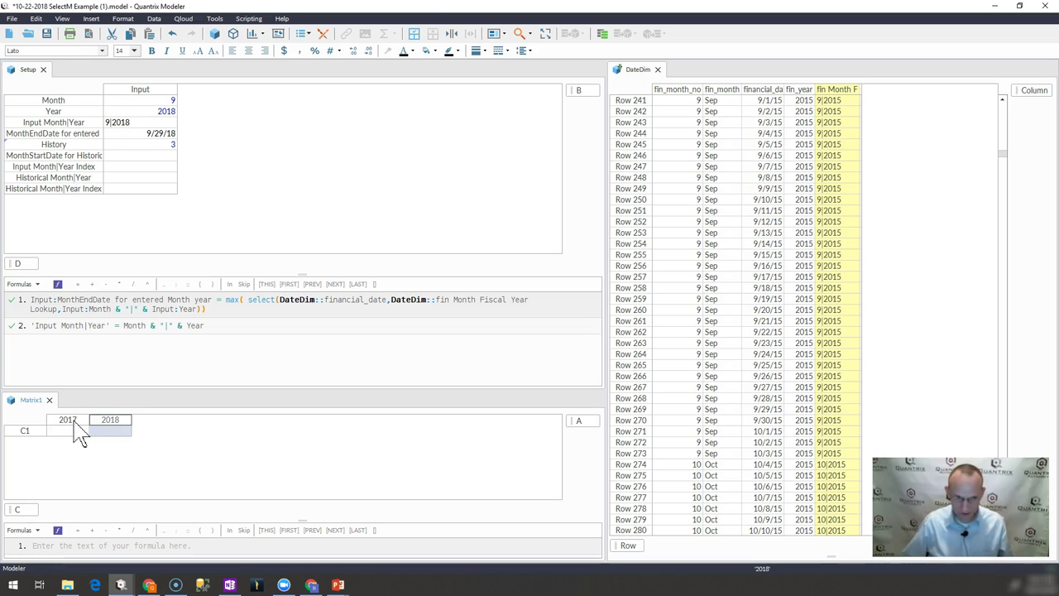
left_click(574, 425)
type("Year")
key("Return")
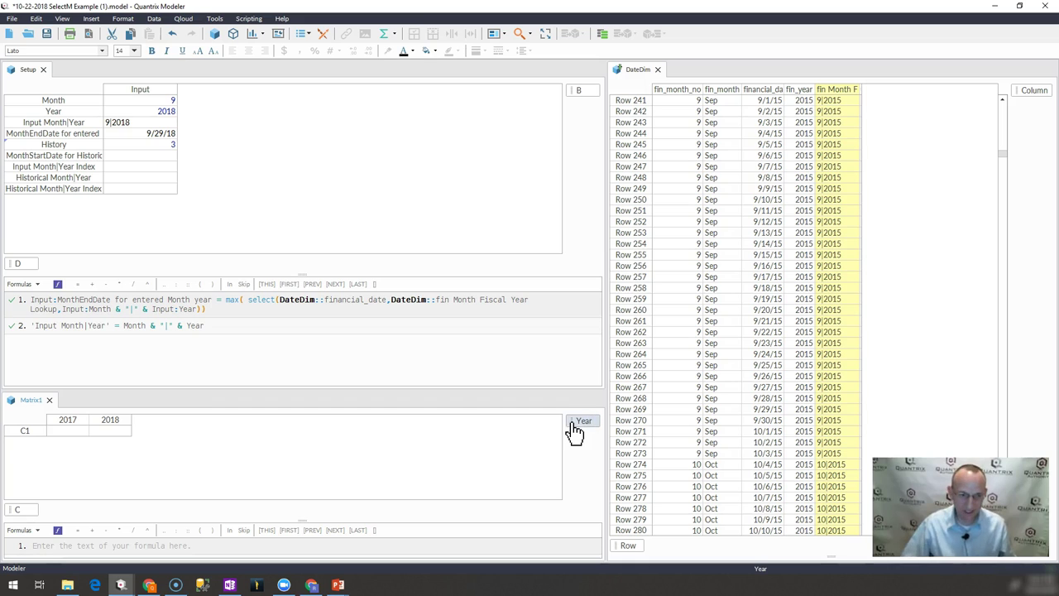
Fill the rows with month items 1–12 and name that category Month.
left_click(24, 429)
key("Return")
key("Return")
key("Return")
key("Return")
key("Return")
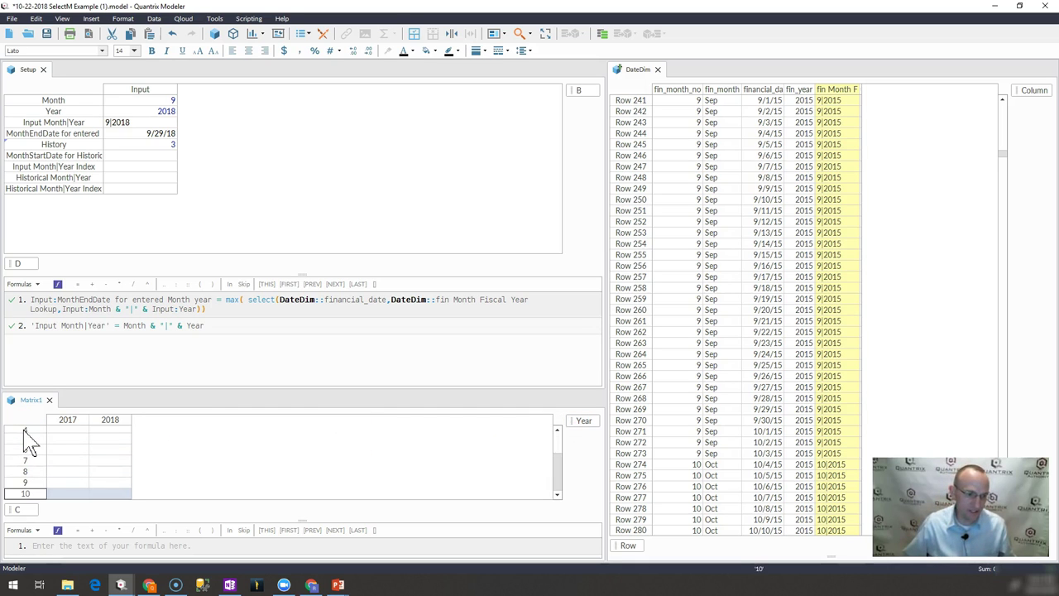
key("Return")
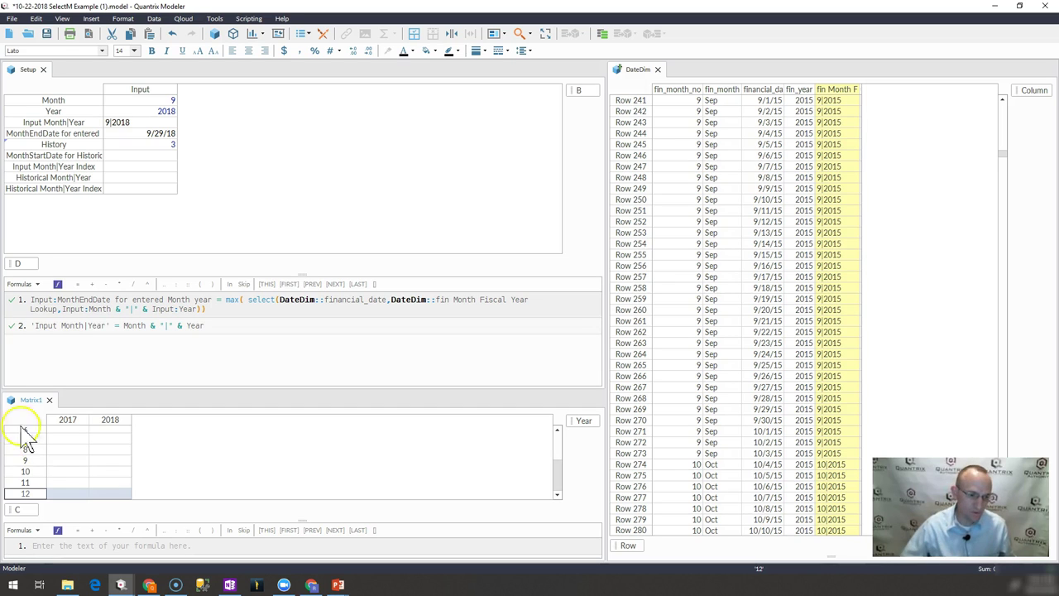
left_click(18, 509)
type("Month")
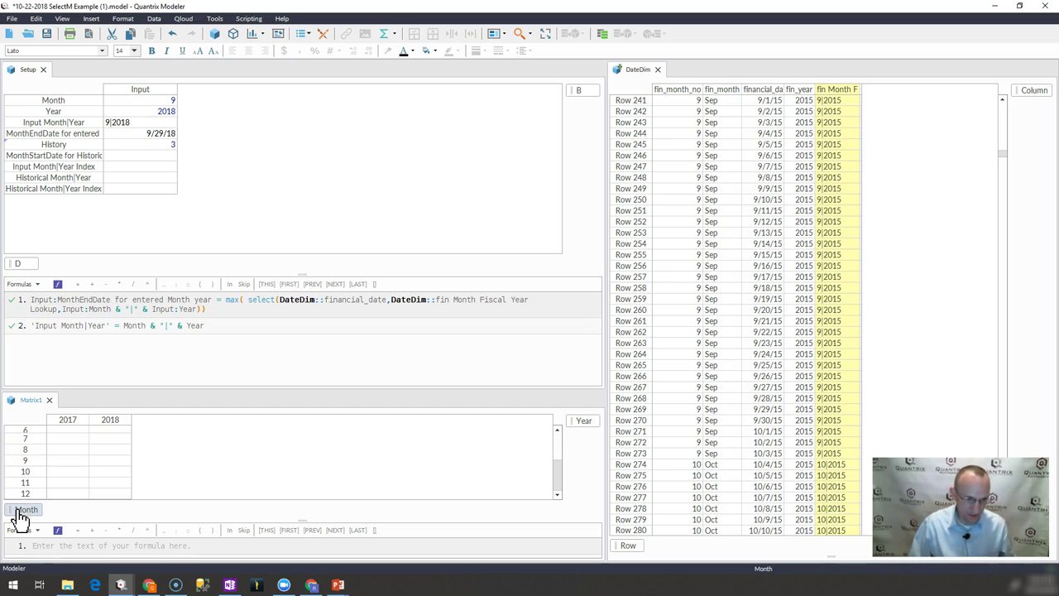
key("Return")
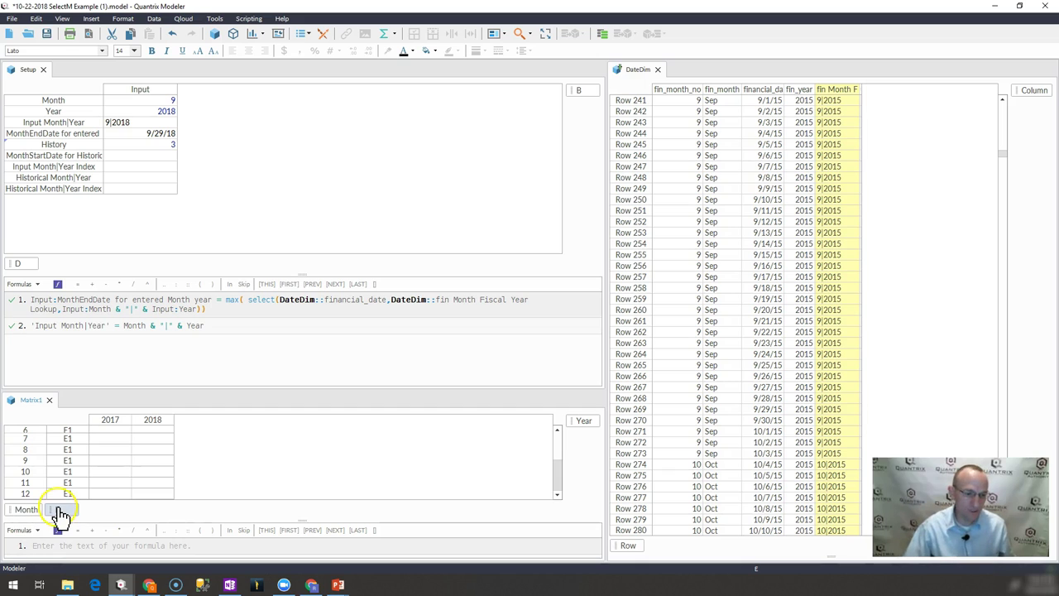
Add a Metrics category with items MonthYear and Month Year INdex.
type("Metrics")
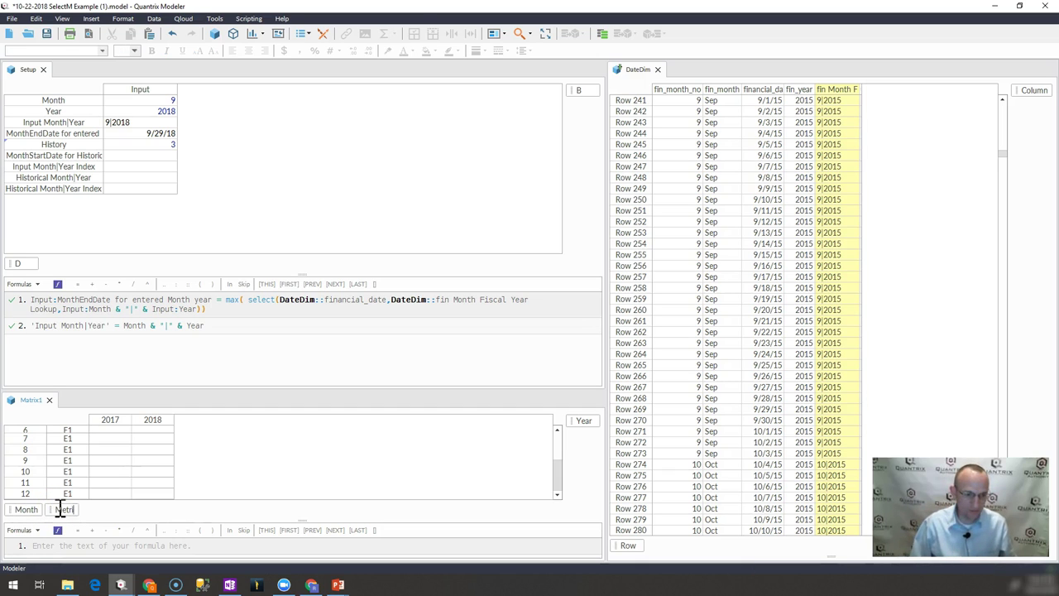
key("Return")
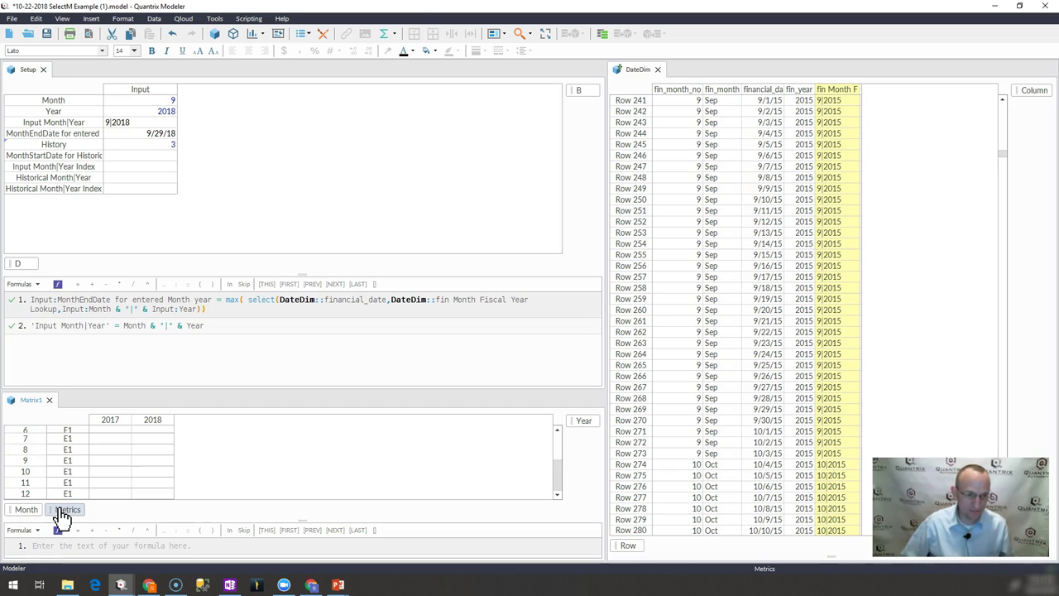
left_click(67, 432)
double_click(68, 431)
type("MonthYear")
key("Return")
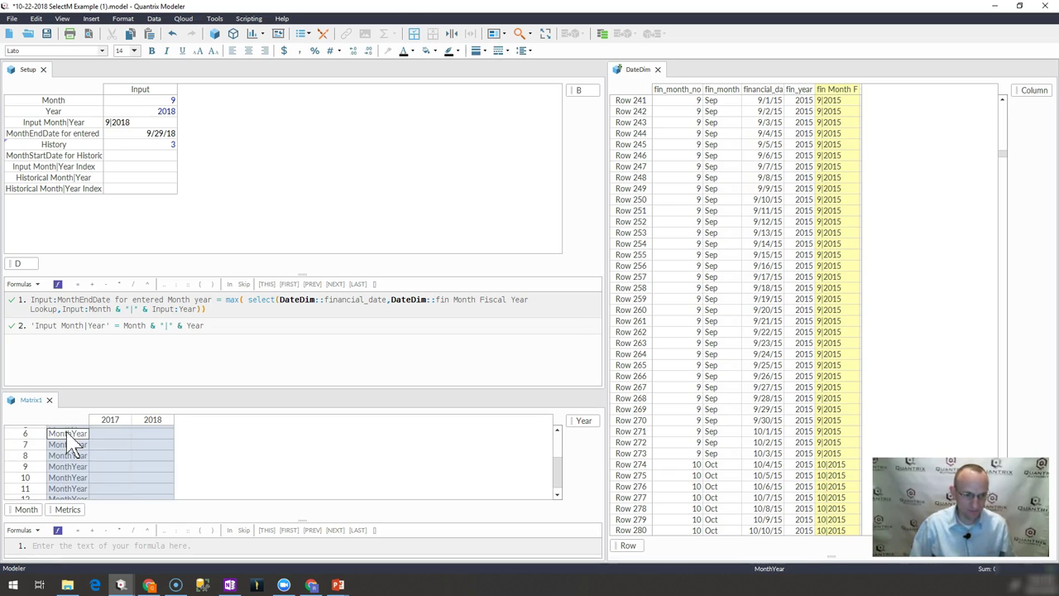
type("Month Year INdex")
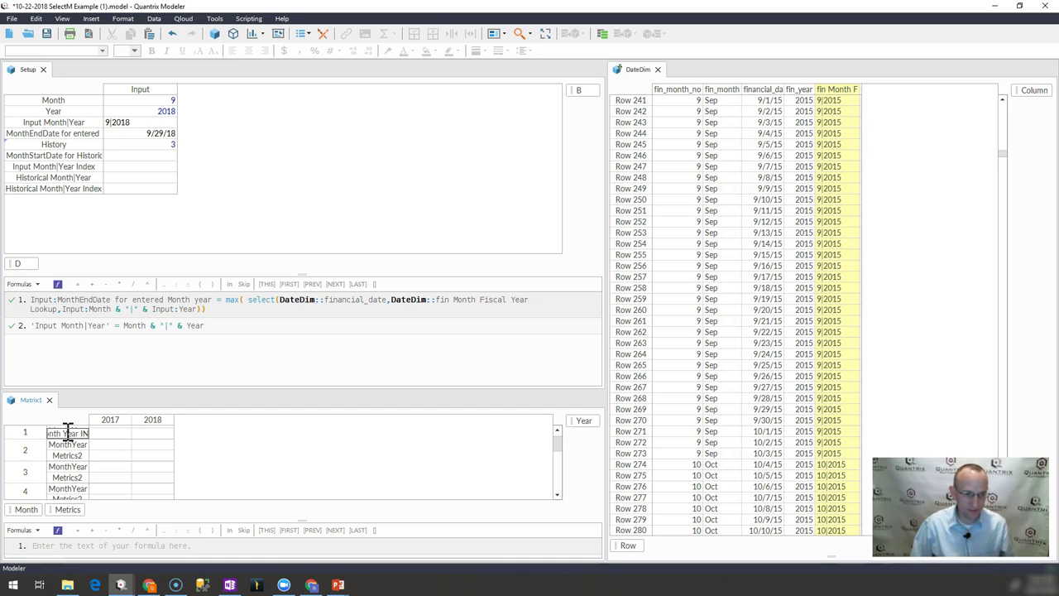
key("Return")
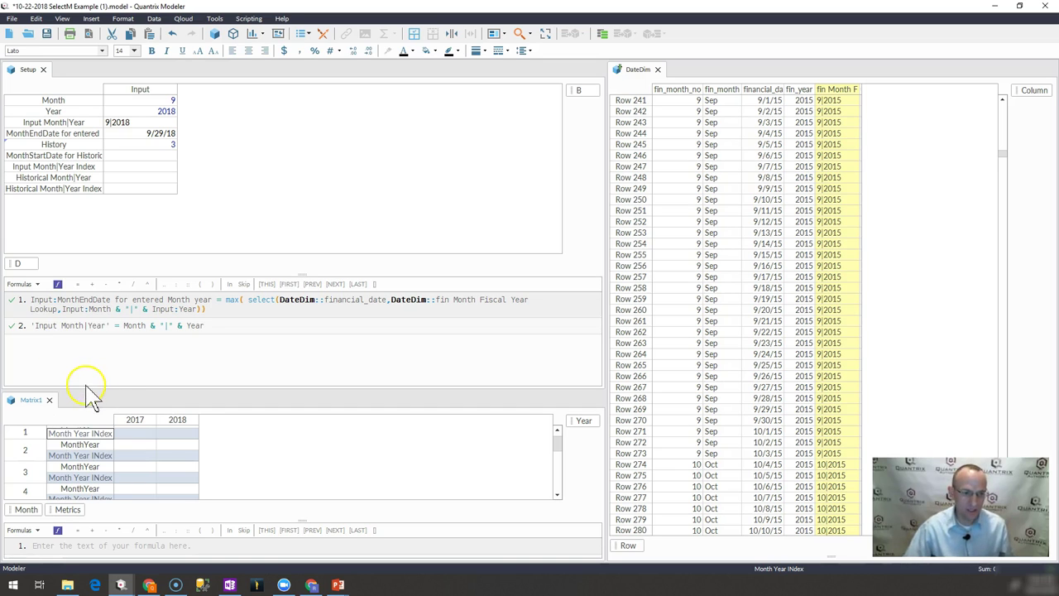
left_click_drag(89, 389, 95, 327)
left_click_drag(27, 493, 586, 369)
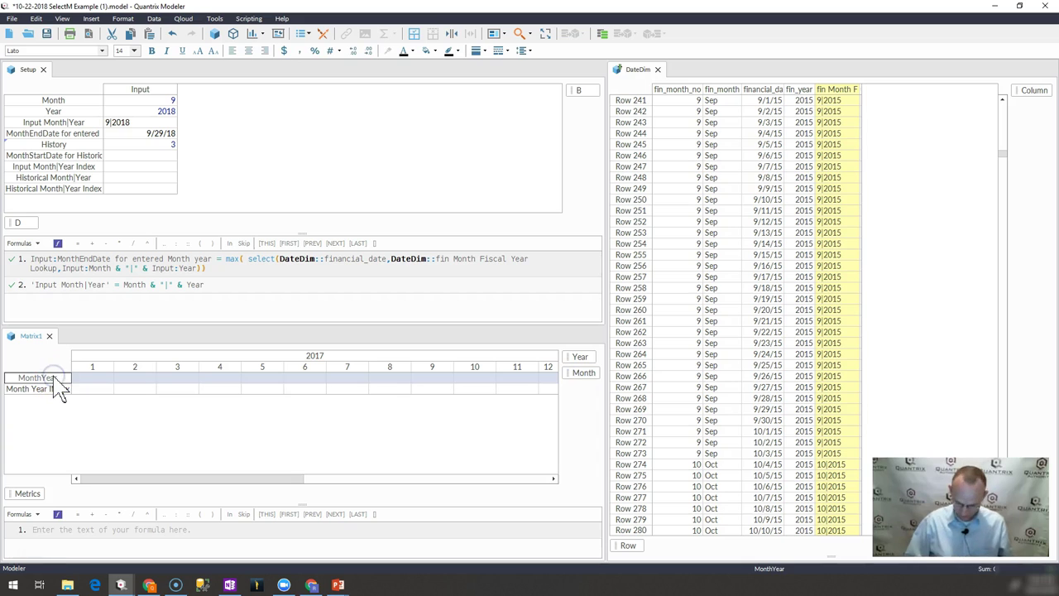
left_click(53, 379)
type("= ")
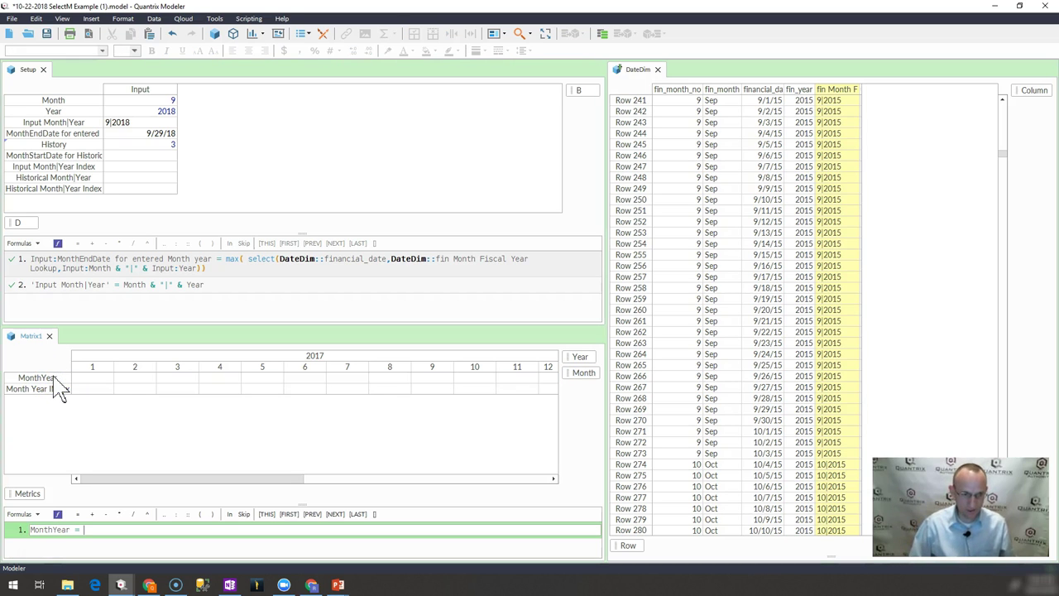
type("@month ")
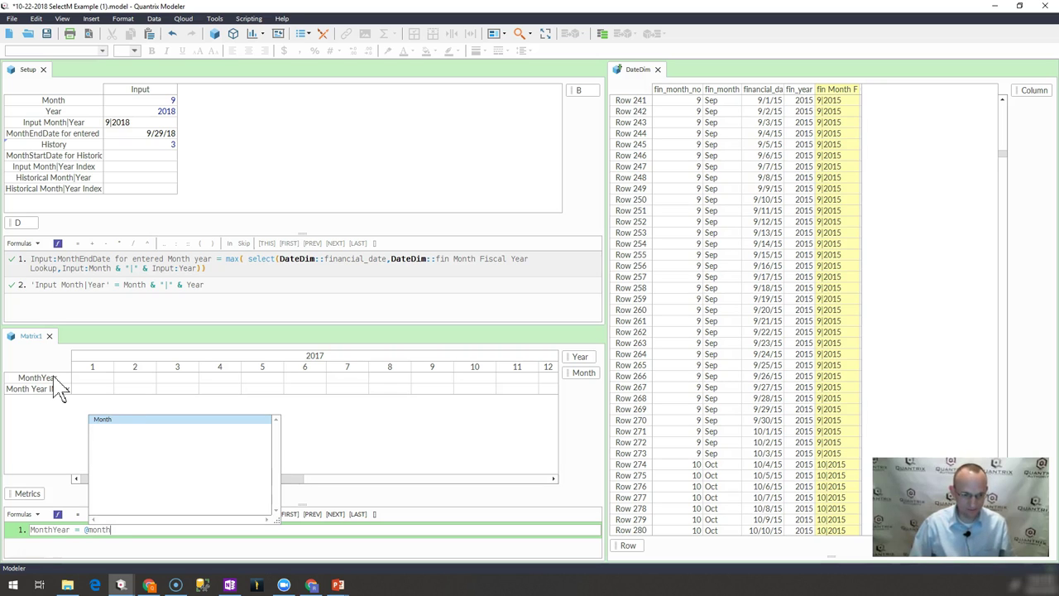
type("& \"|\"")
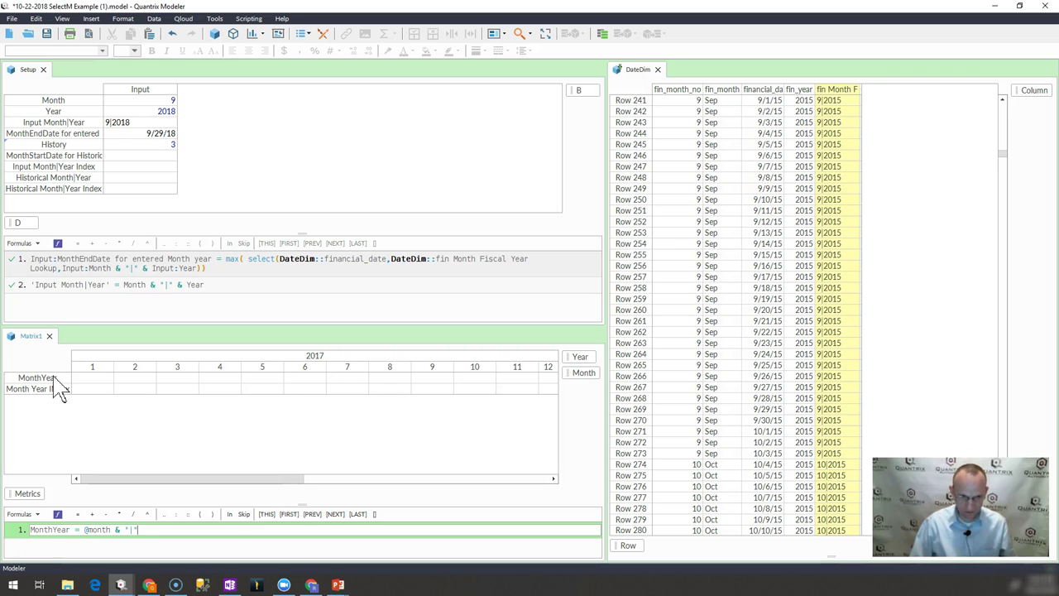
type(" & @Year")
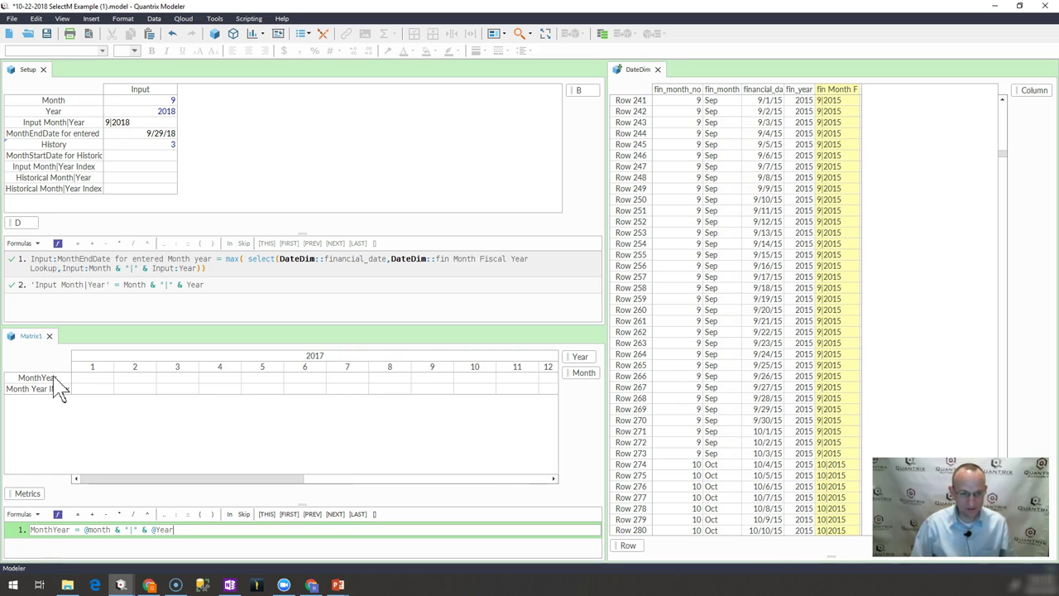
key("Return")
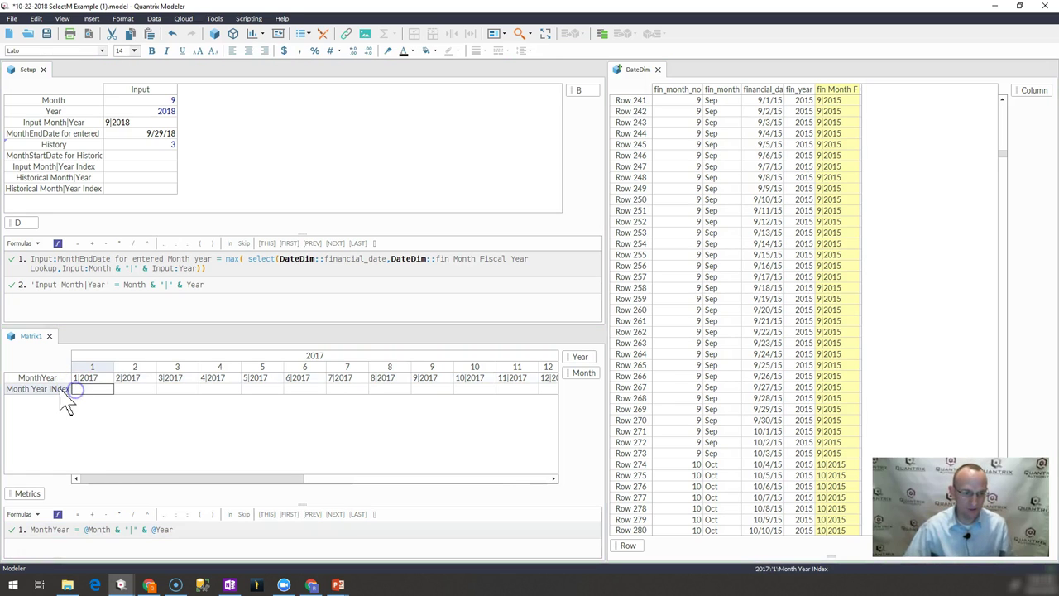
Number the months in Month Year INdex with the formula = #Year:Month.
left_click(63, 397)
type("= ")
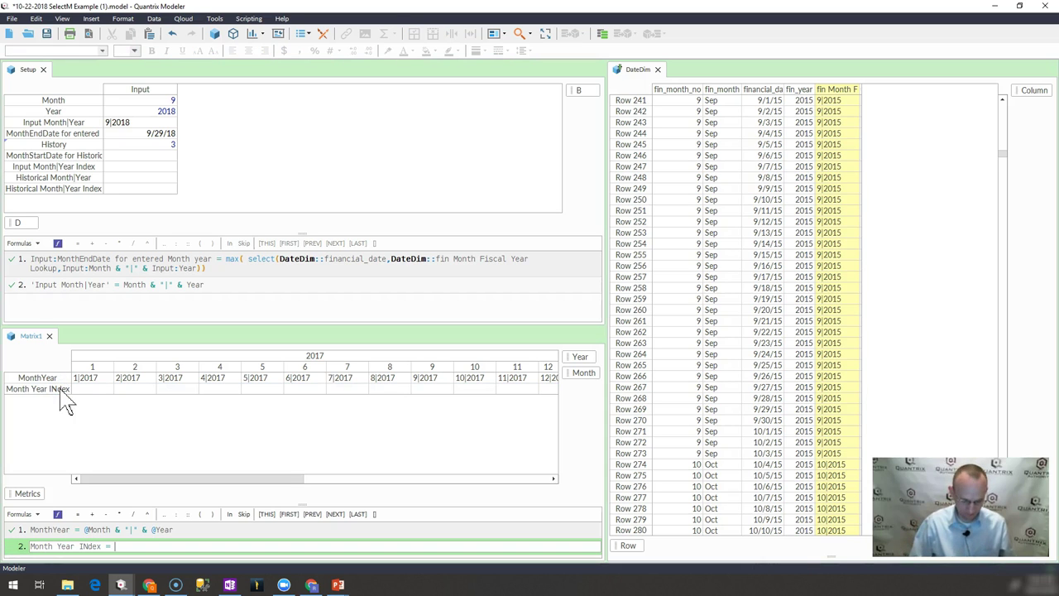
type("#Year:month")
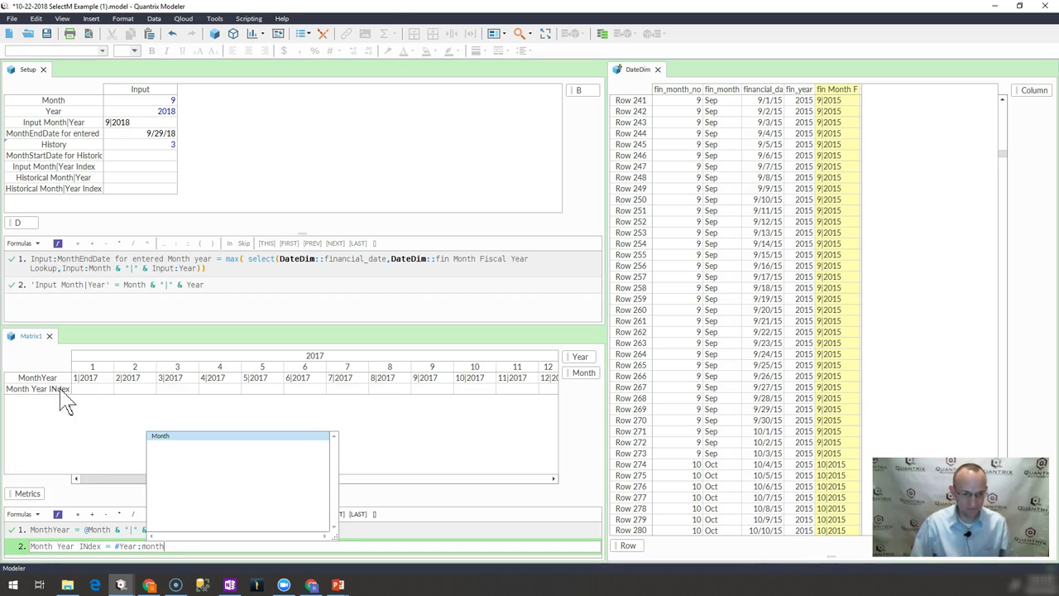
key("Return")
key("Return")
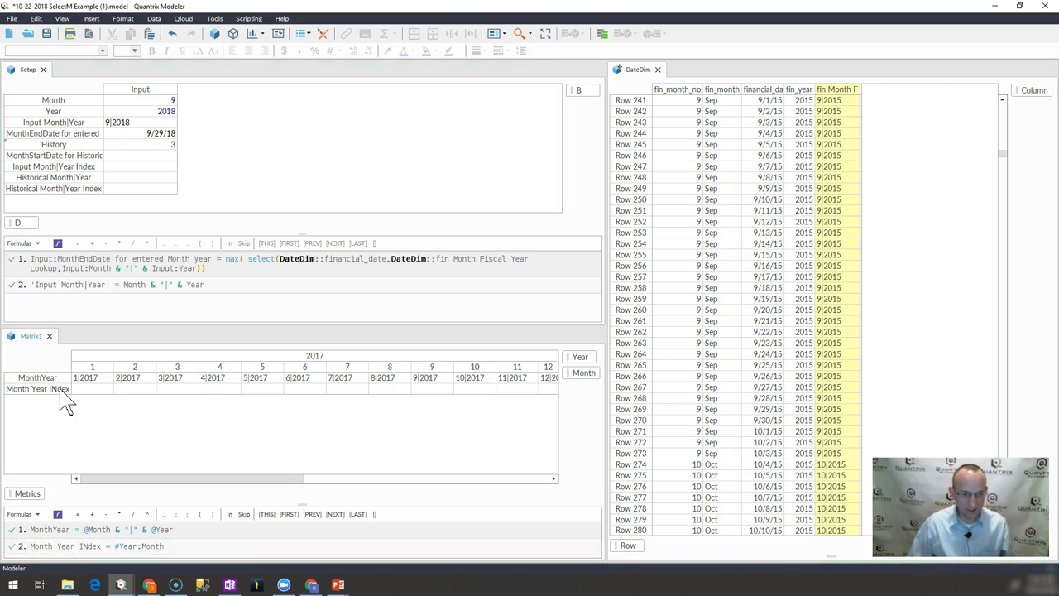
Verify the MonthYear labels like 1|2017 and the running index values.
left_click(97, 379)
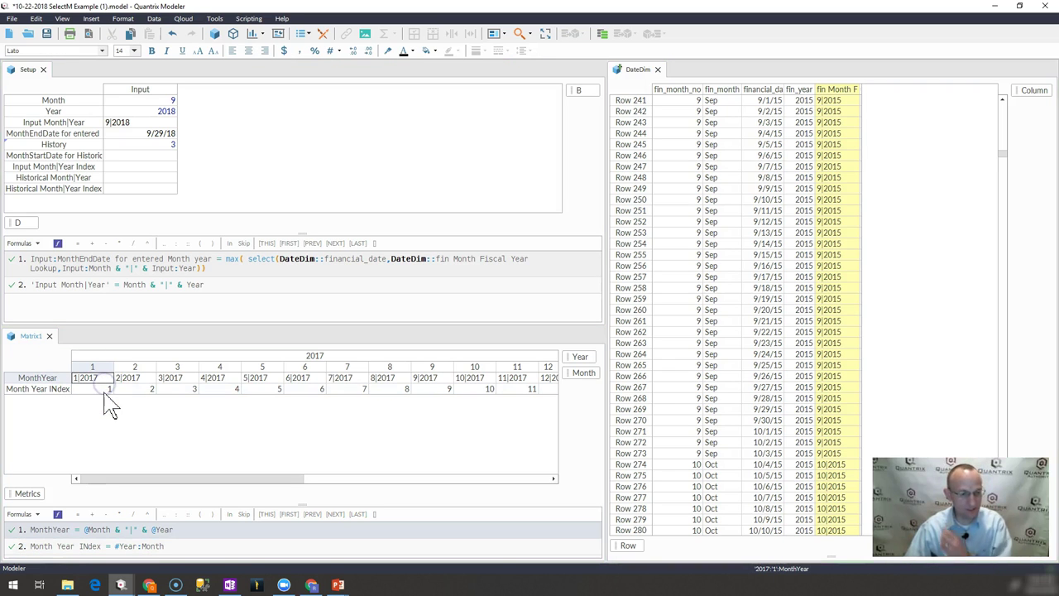
left_click(104, 390)
key("Right")
key("Right")
key("Right")
key("Right")
key("Right")
key("Right")
key("Right")
key("Right")
key("Right")
key("Right")
key("Right")
key("Right")
key("Right")
key("Right")
key("Right")
key("Right")
key("Right")
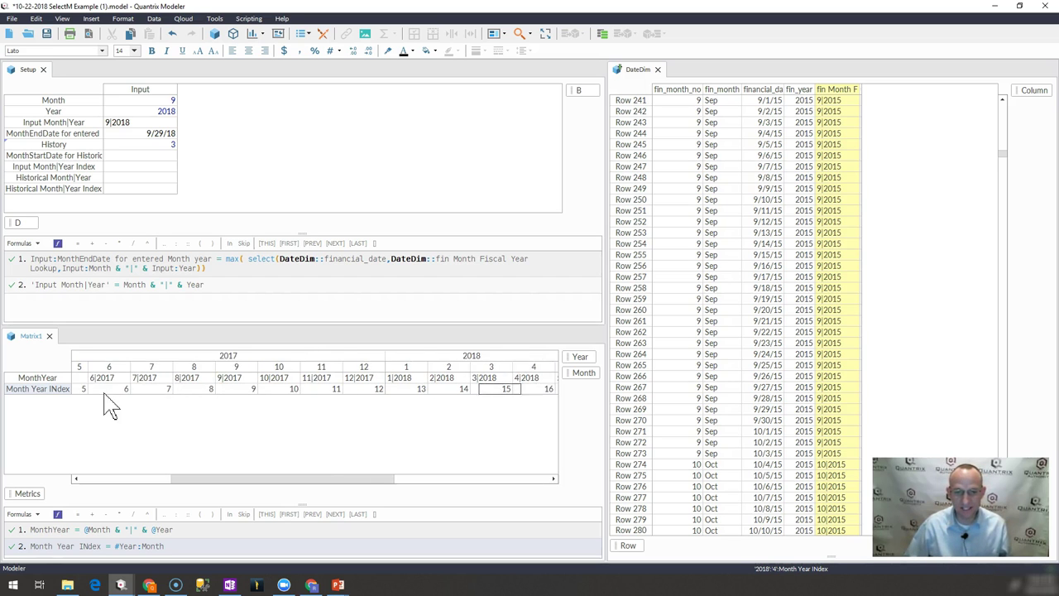
key("Right")
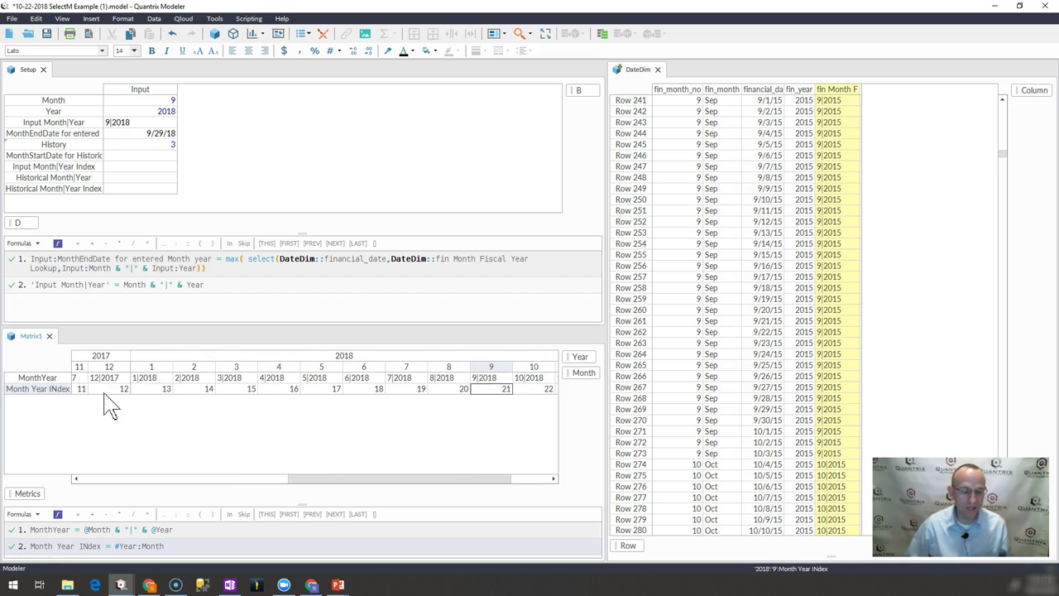
left_click(105, 394)
key("ctrl+a")
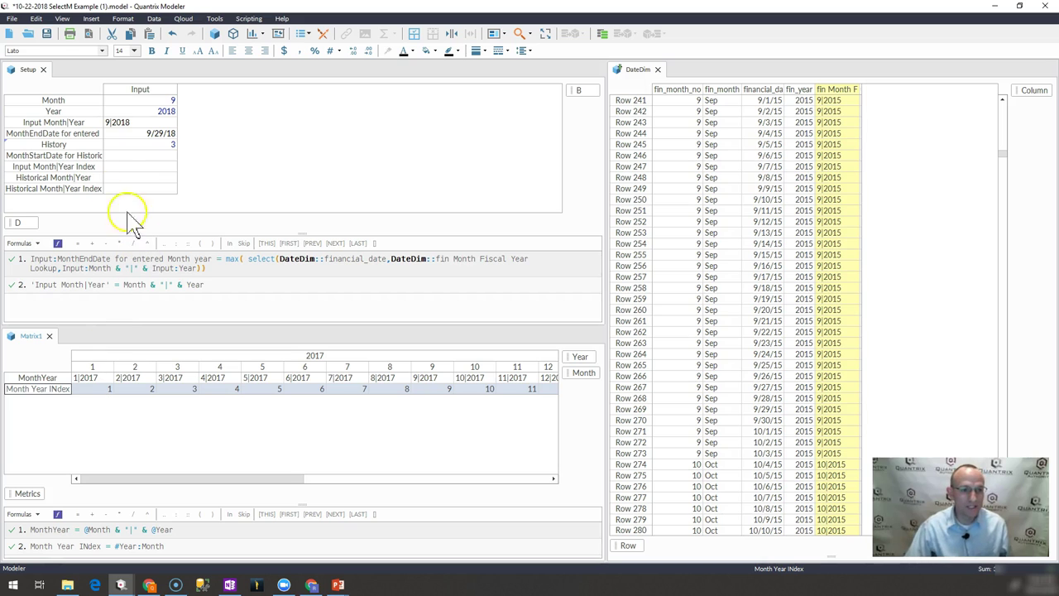
left_click(99, 167)
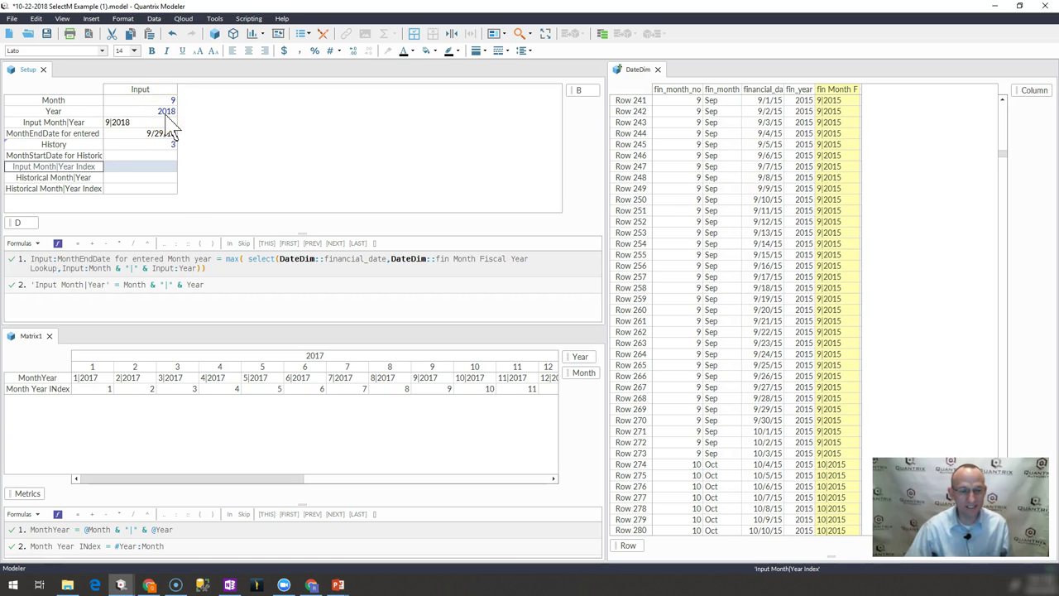
Give Input Month|Year Index a select() over Matrix1's Month Year INdex keyed by MonthYear.
left_click_drag(294, 487, 334, 485)
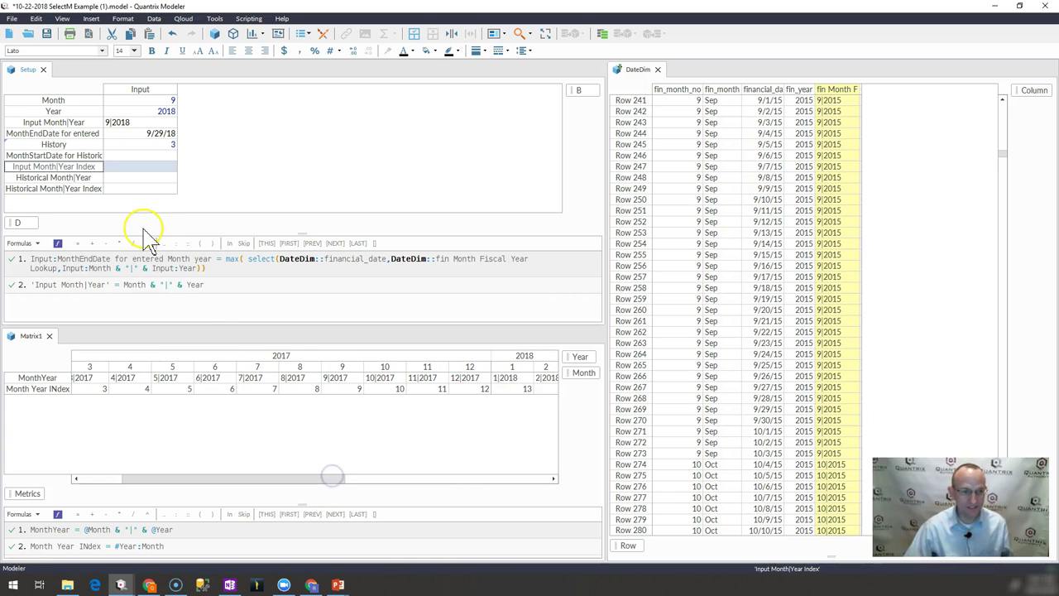
type("= select(")
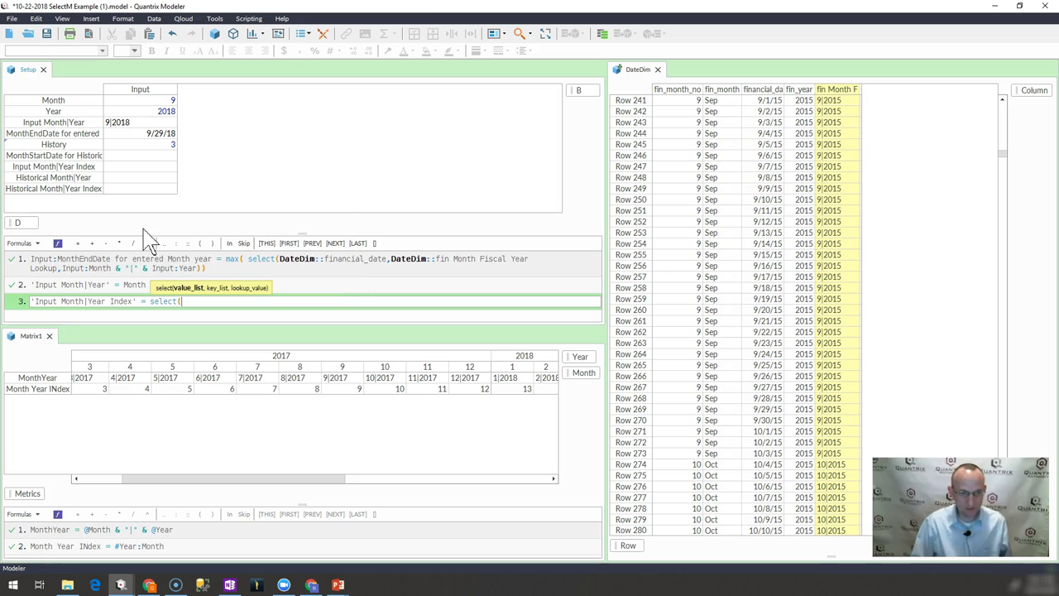
left_click(29, 391)
type(",")
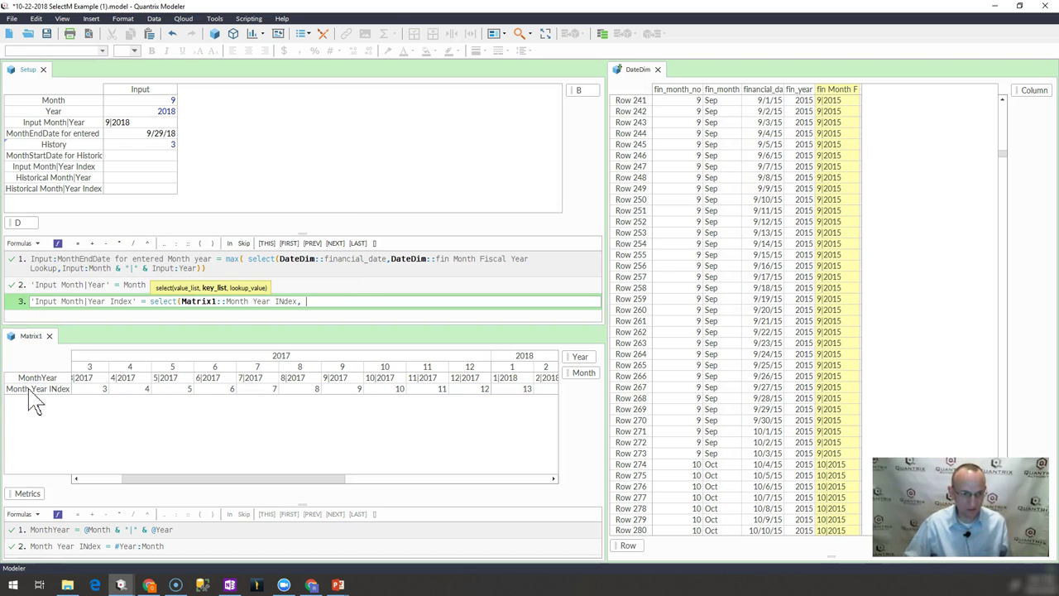
left_click(33, 378)
type(",")
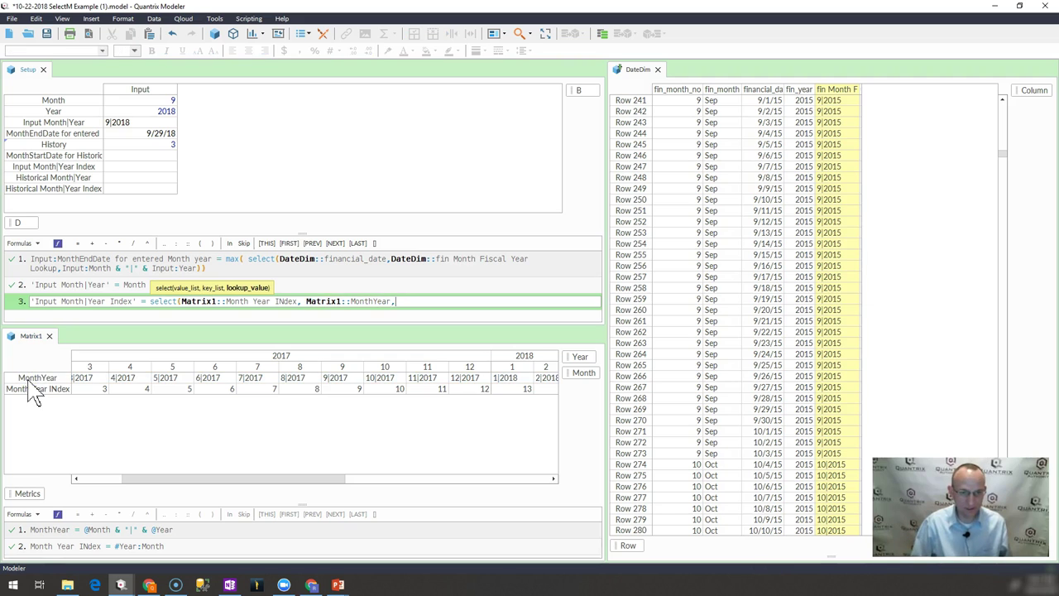
left_click(131, 138)
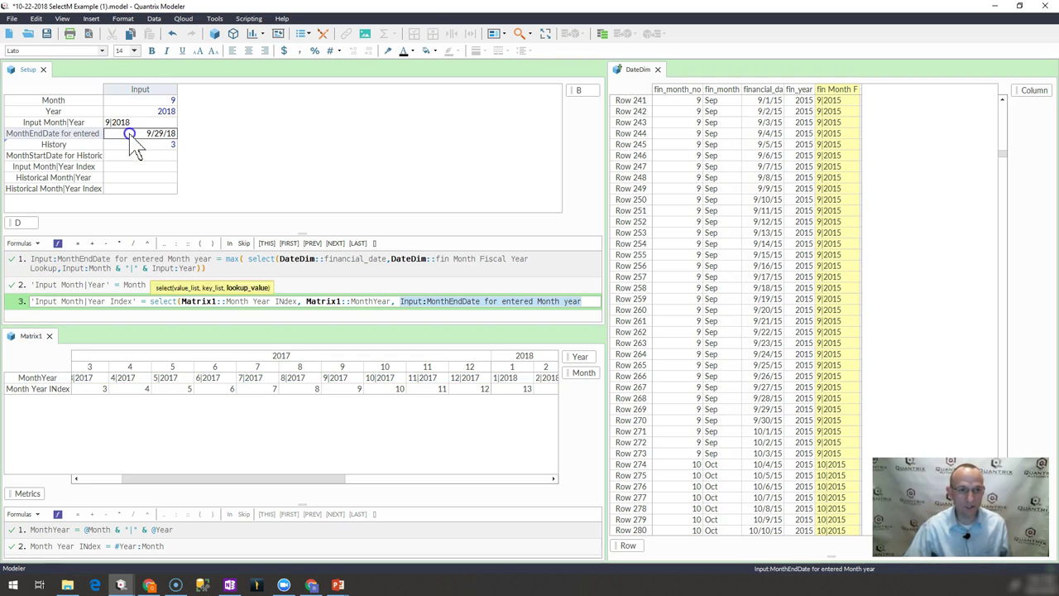
left_click(121, 122)
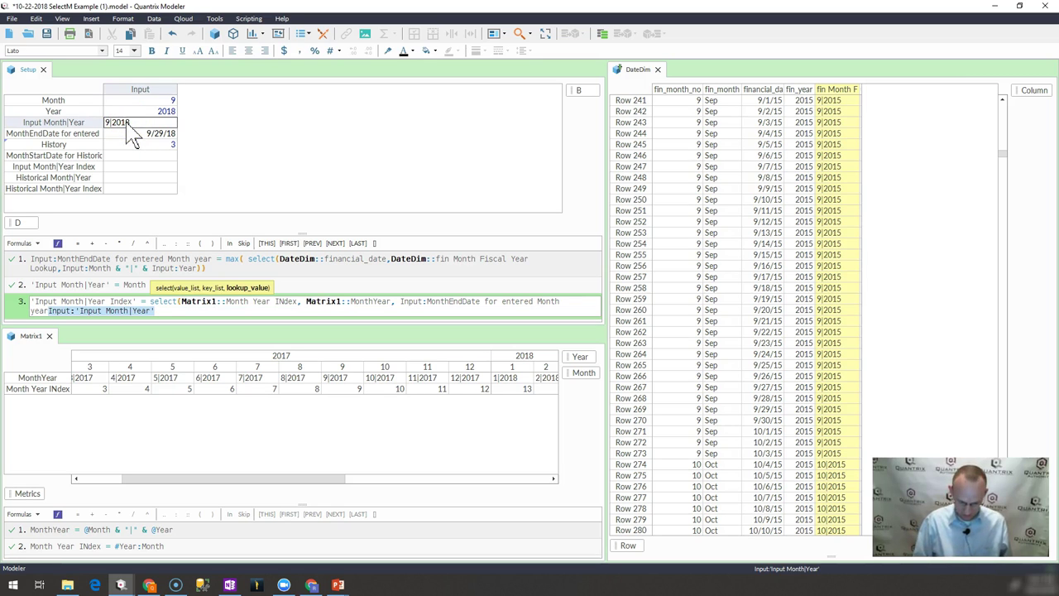
type(")")
key("Return")
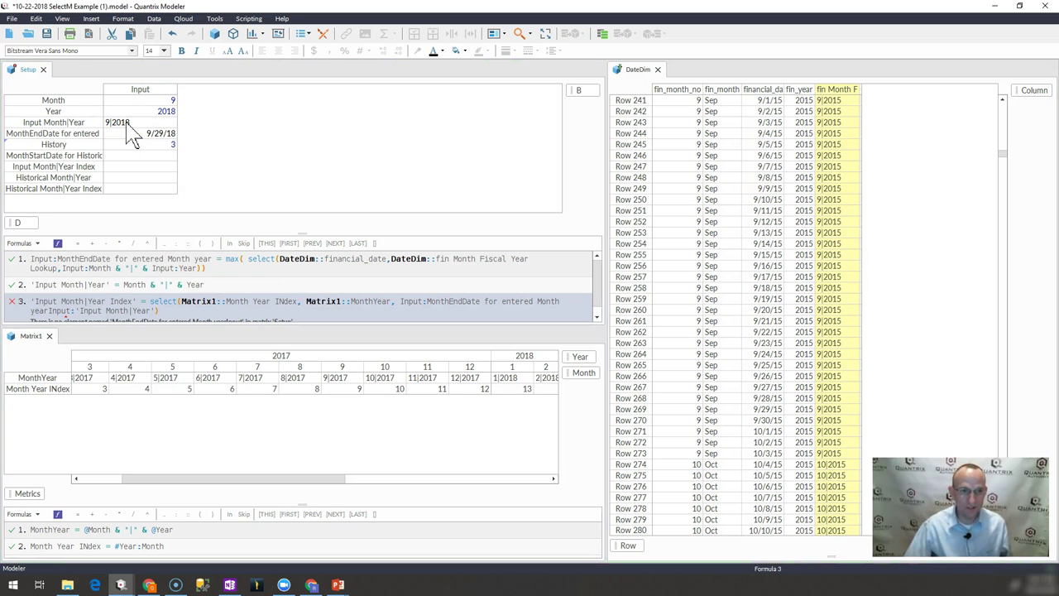
Correct formula 3 so its lookup value is only Input Month|Year.
left_click(225, 314)
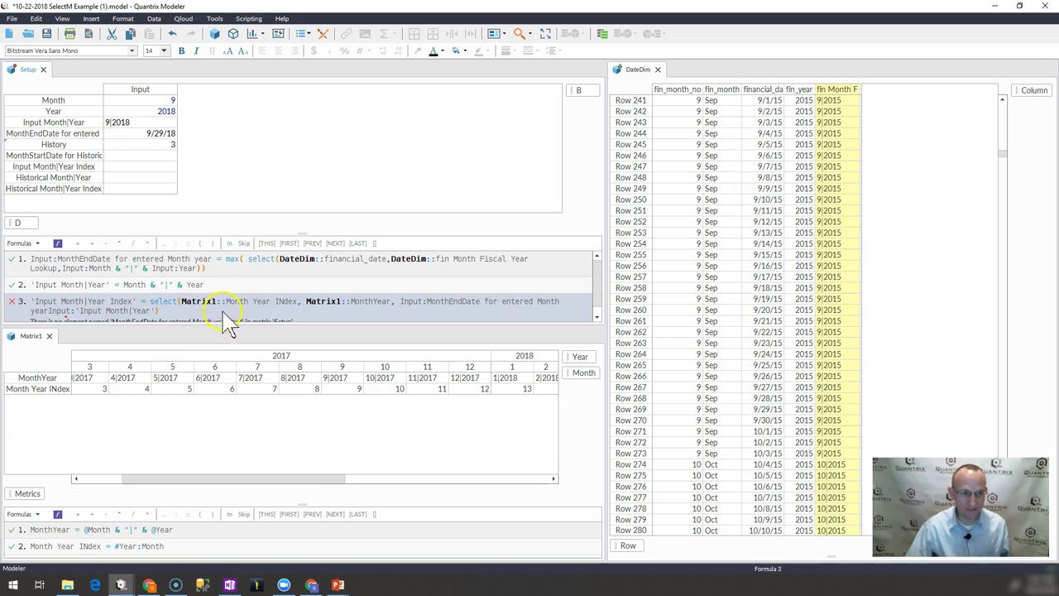
left_click(402, 308)
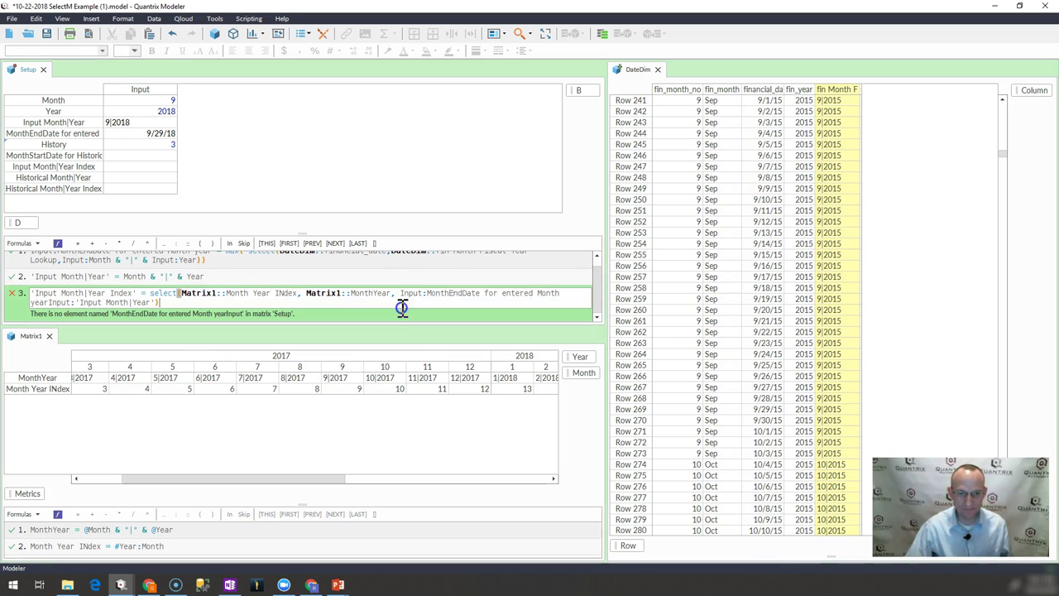
key("ctrl+shift+End")
key("Delete")
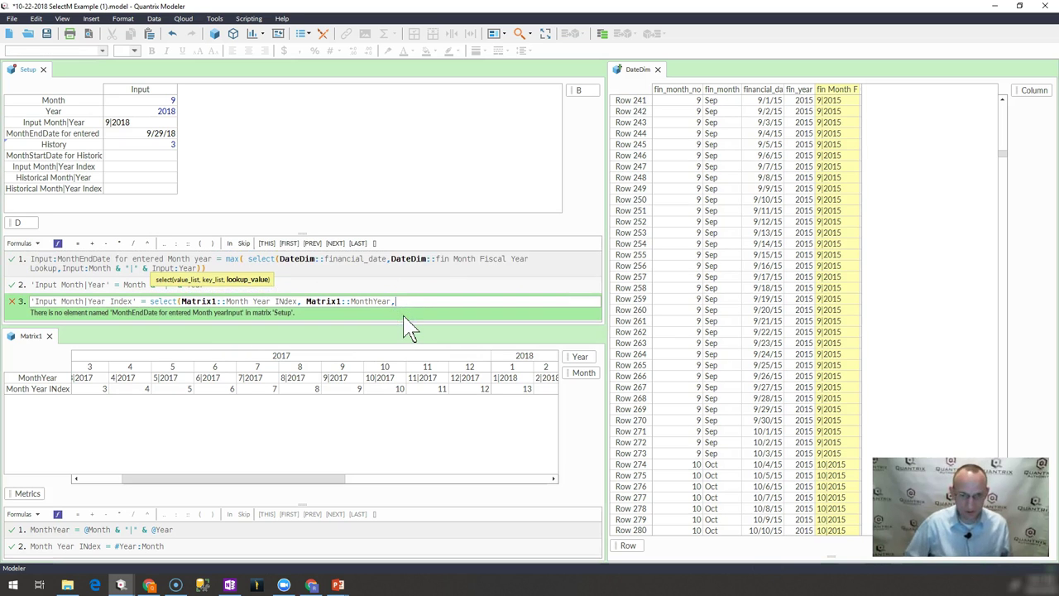
left_click(109, 122)
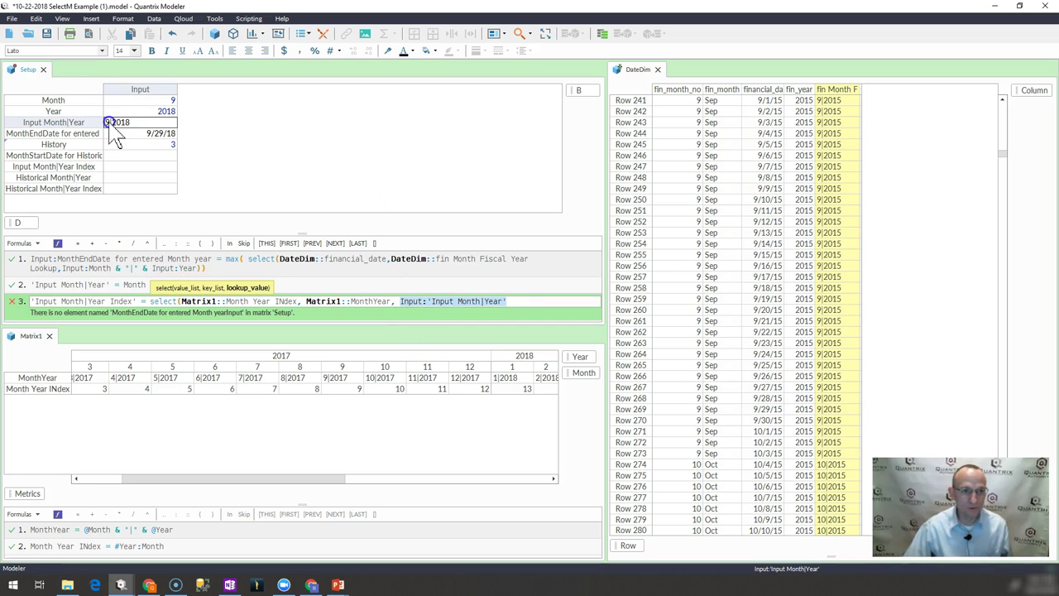
type(")")
key("Return")
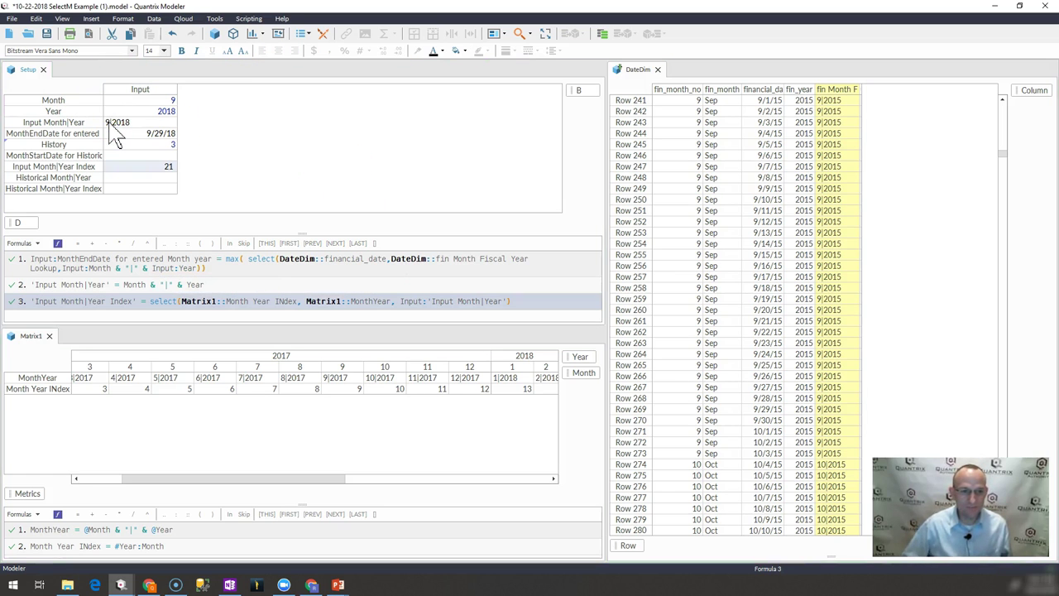
left_click(157, 166)
left_click_drag(273, 485, 488, 489)
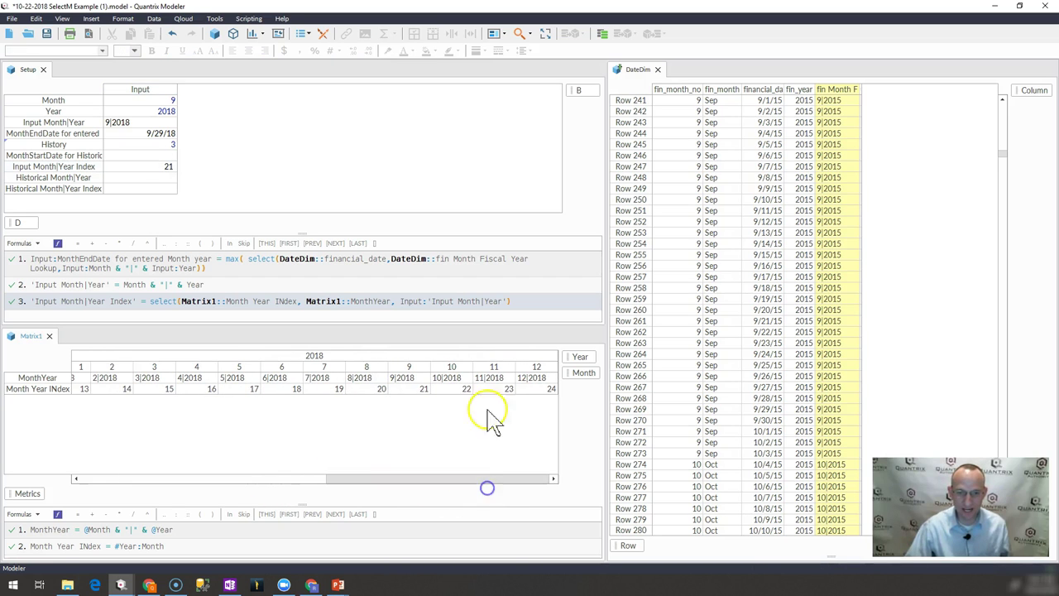
left_click(418, 393)
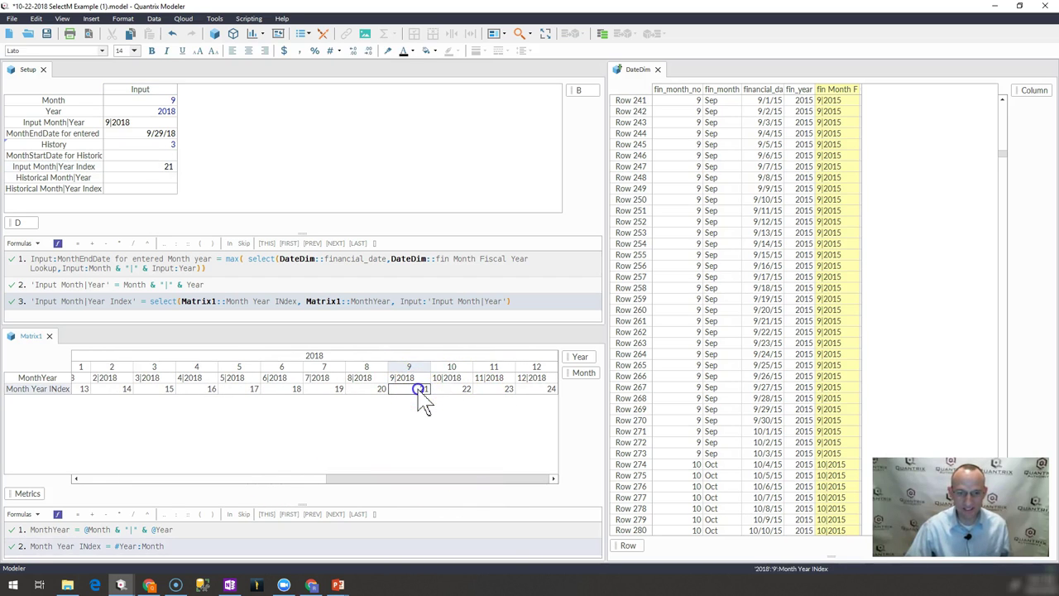
left_click(251, 320)
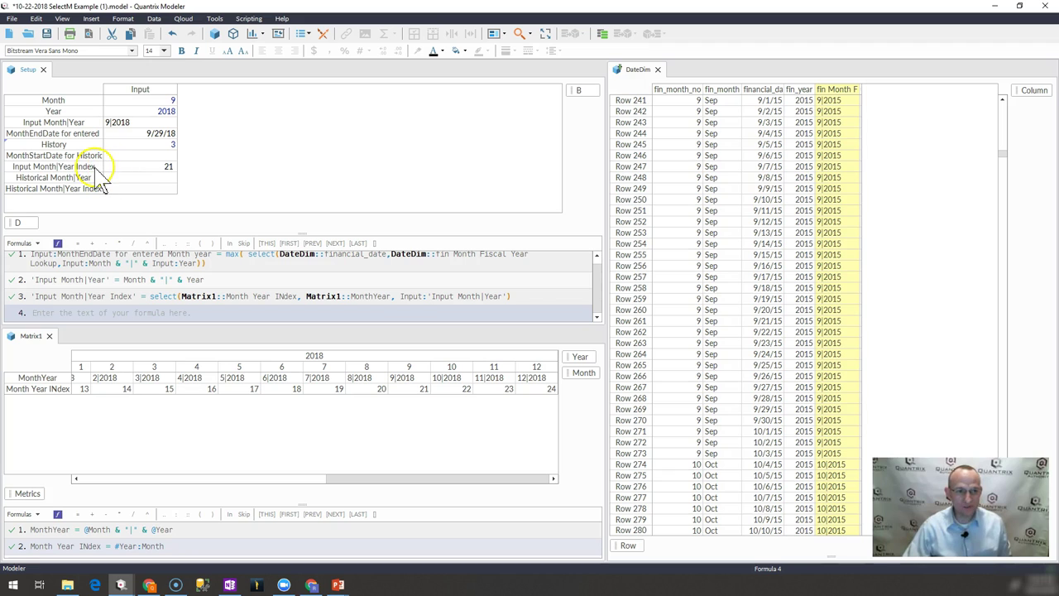
left_click(155, 166)
left_click(167, 143)
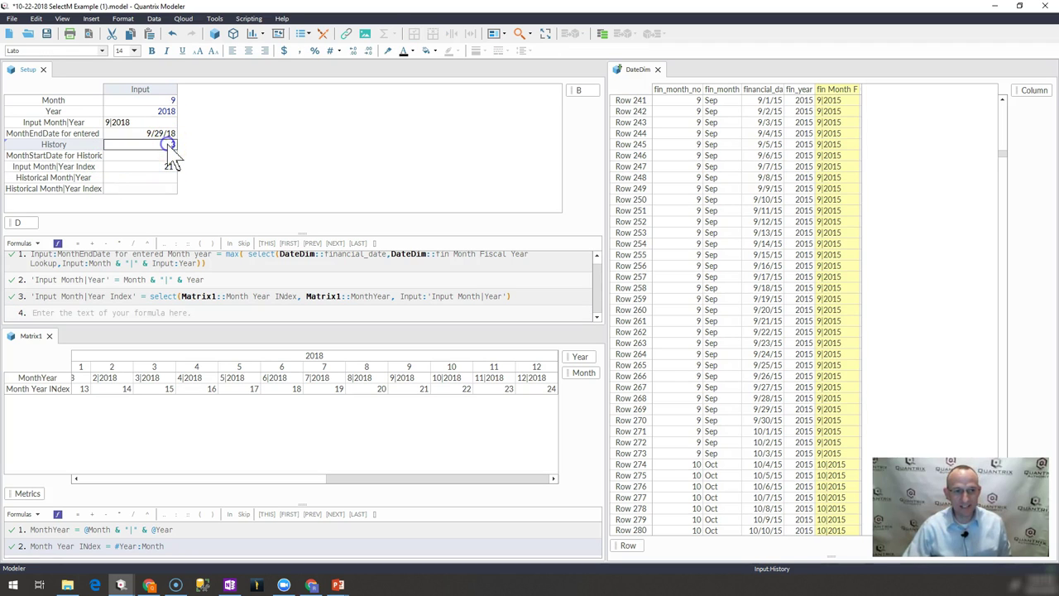
left_click(163, 167)
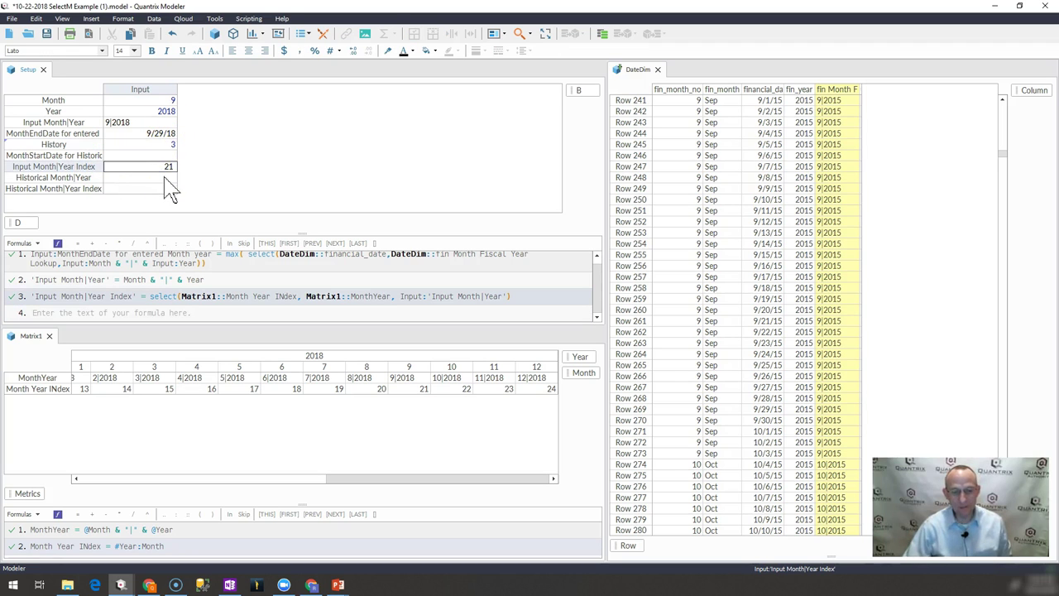
left_click(151, 299)
Add a Month|Year Index History item equal to 'Input Month|Year Index' - History.
key("Return")
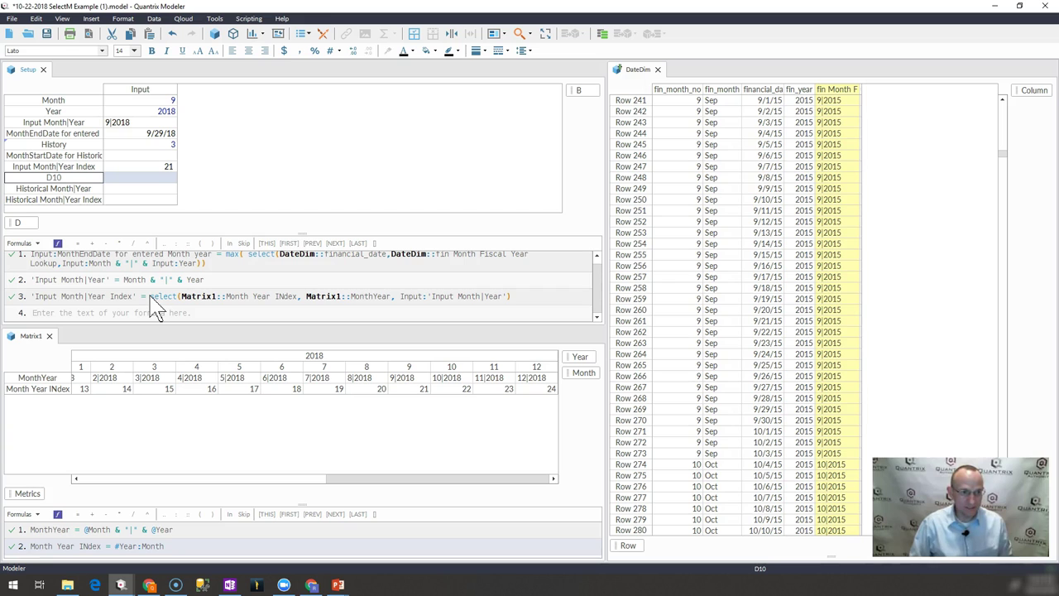
type("Month")
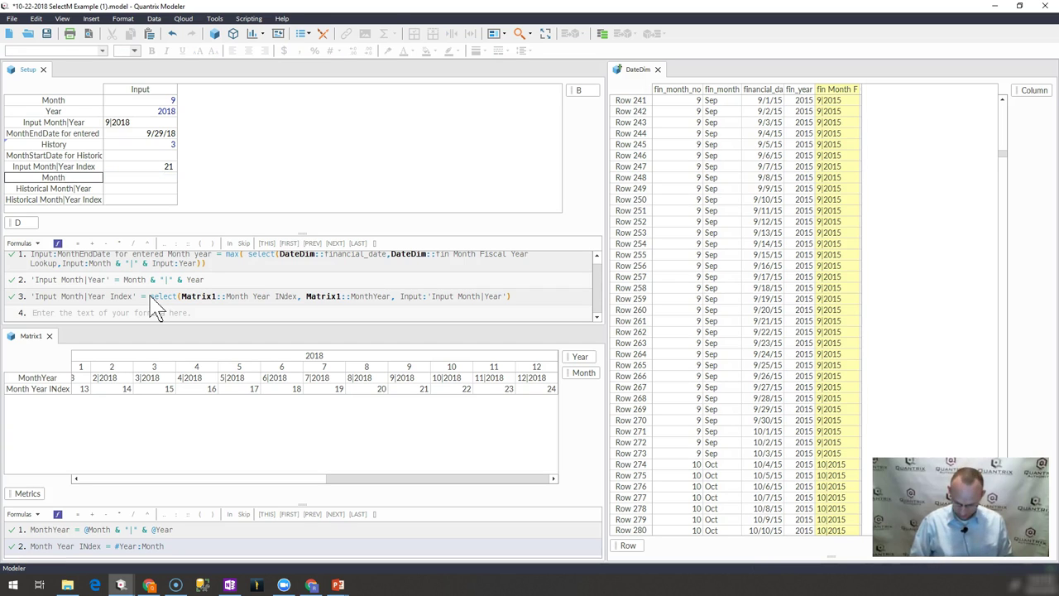
type("|Year Inde")
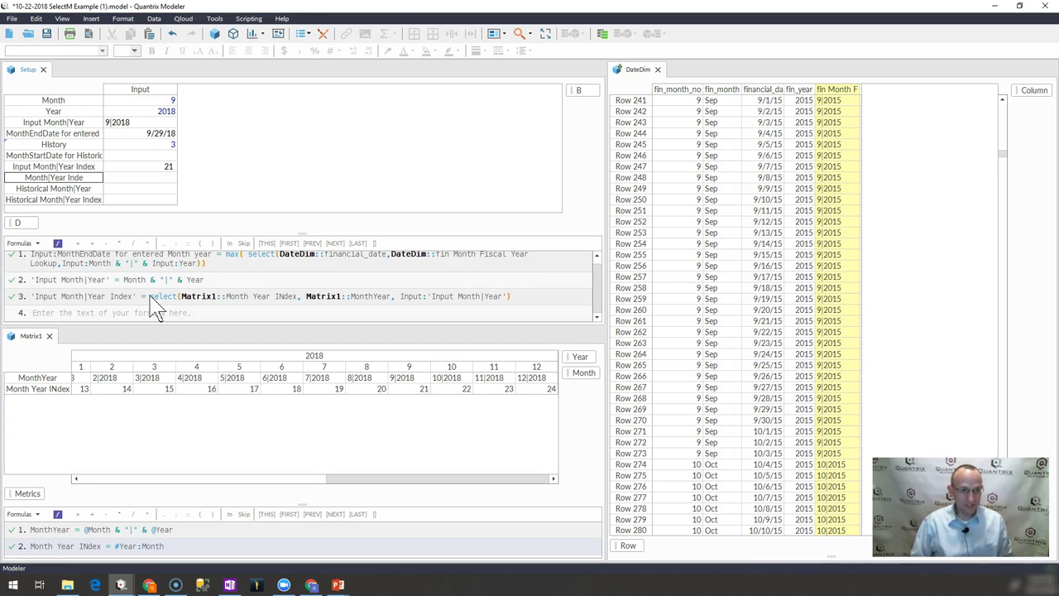
type("x History")
key("Return")
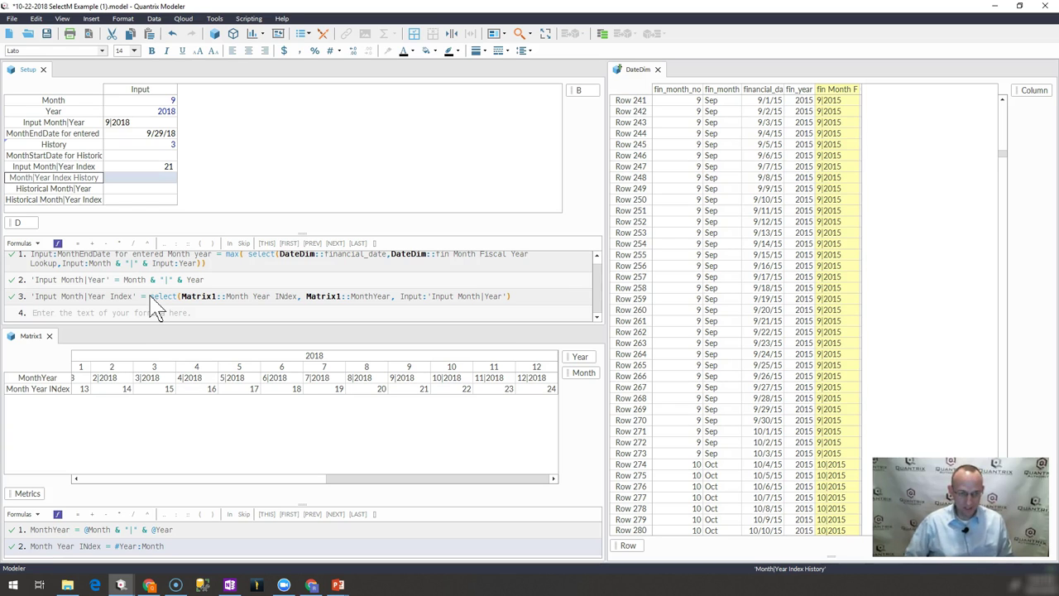
left_click(89, 167)
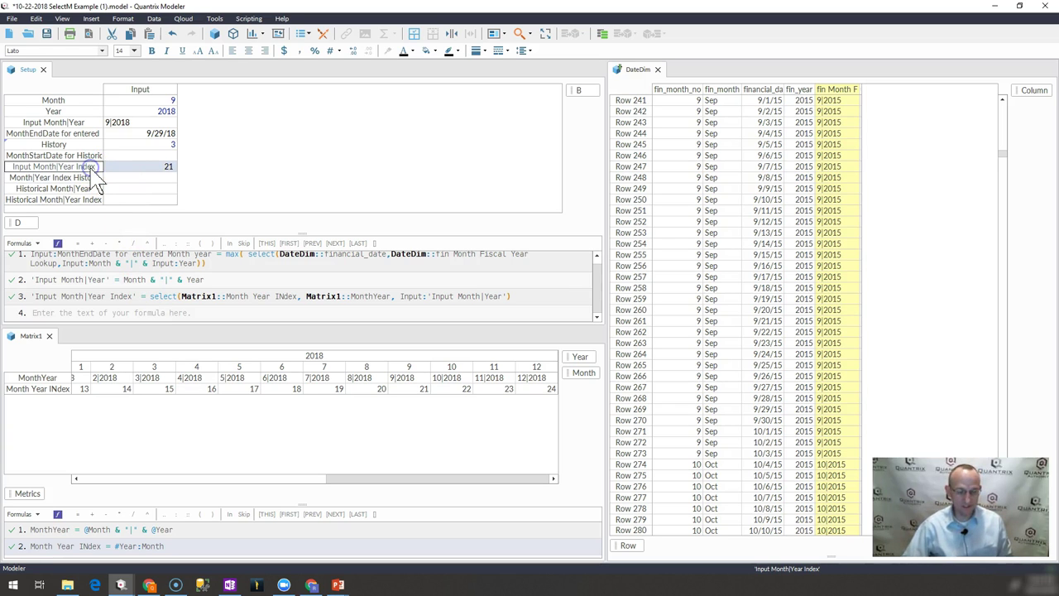
type("=")
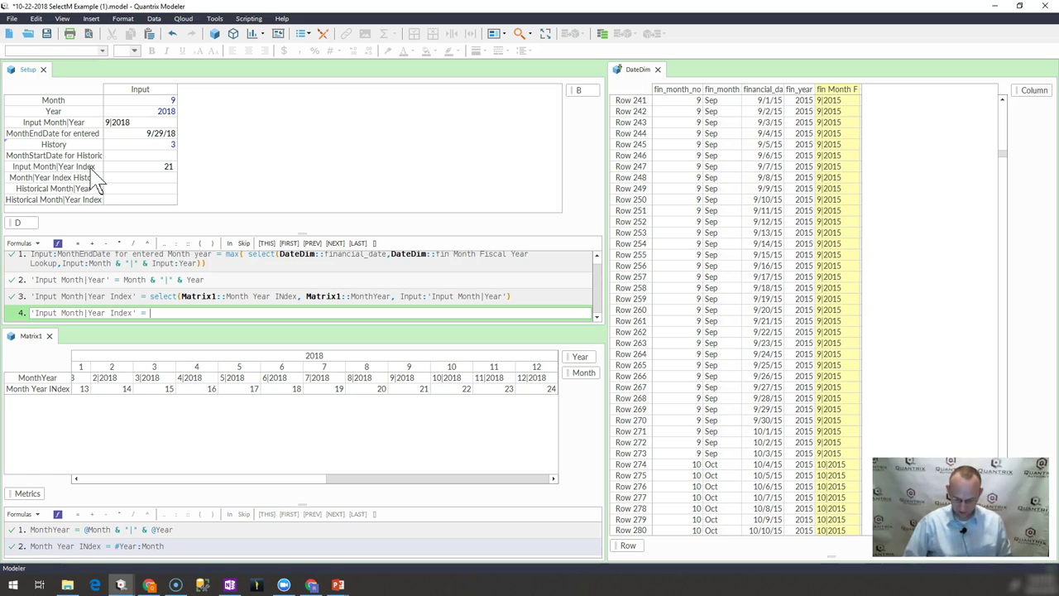
key("Escape")
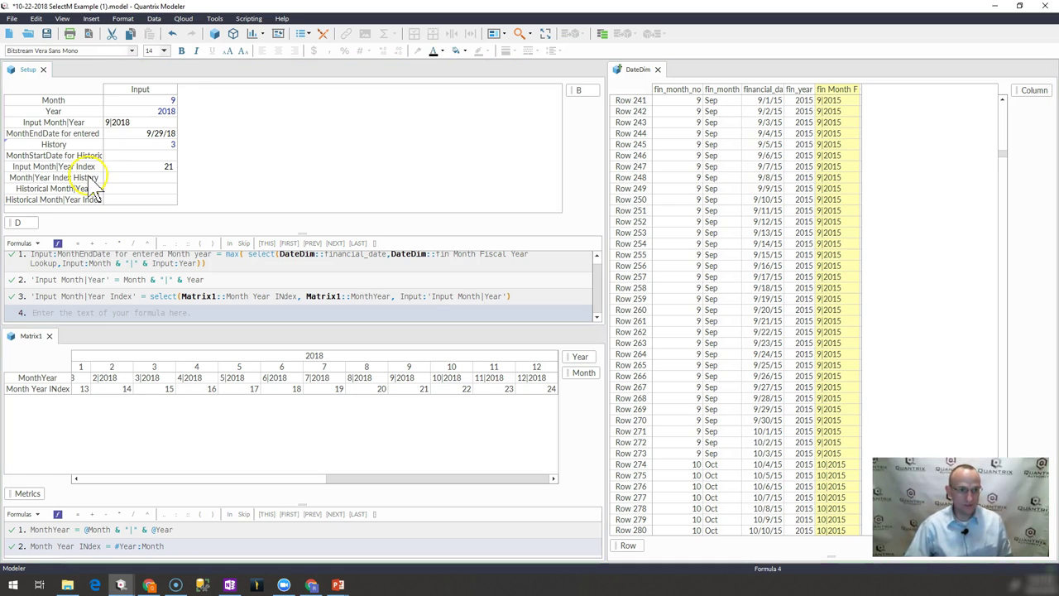
left_click(91, 177)
type("=")
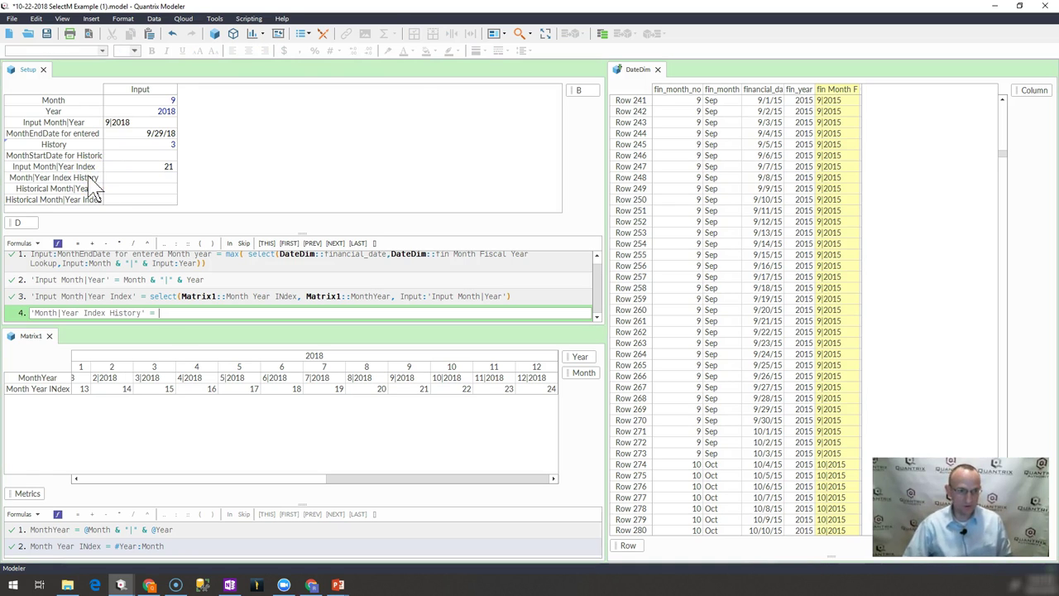
left_click(73, 168)
type("-")
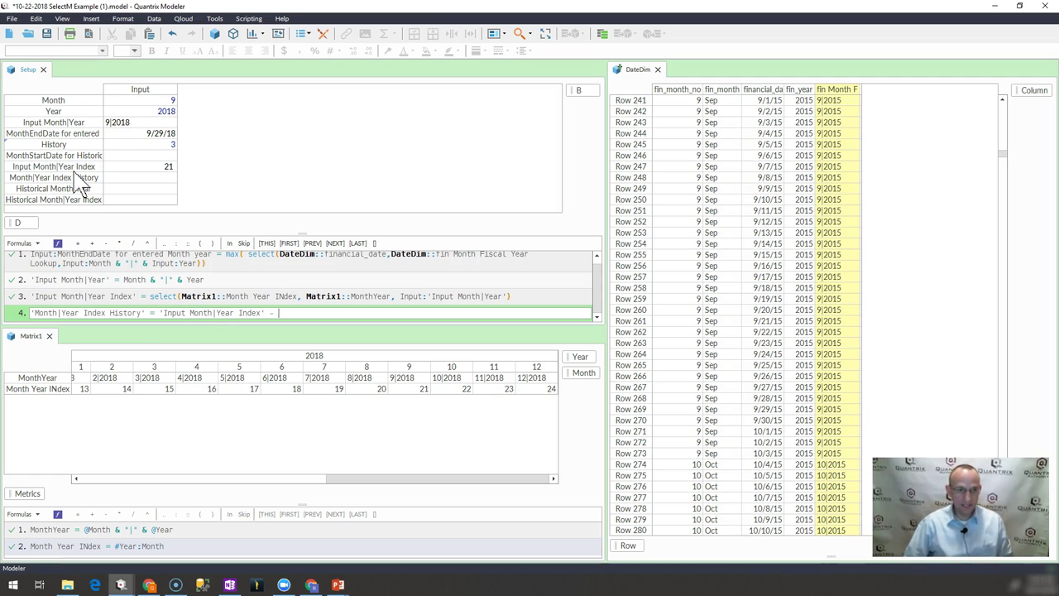
left_click(83, 145)
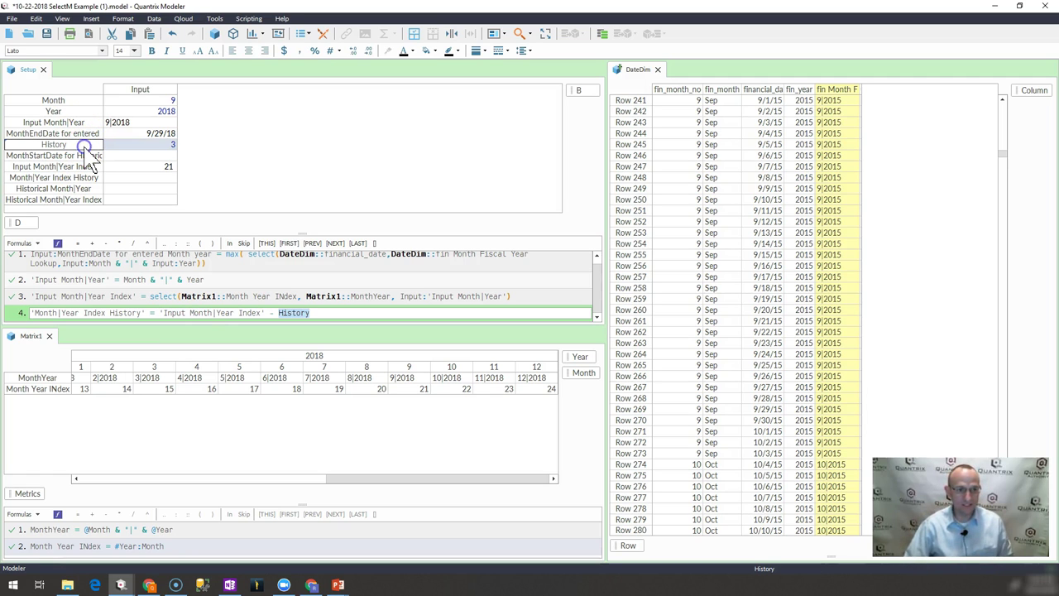
key("Return")
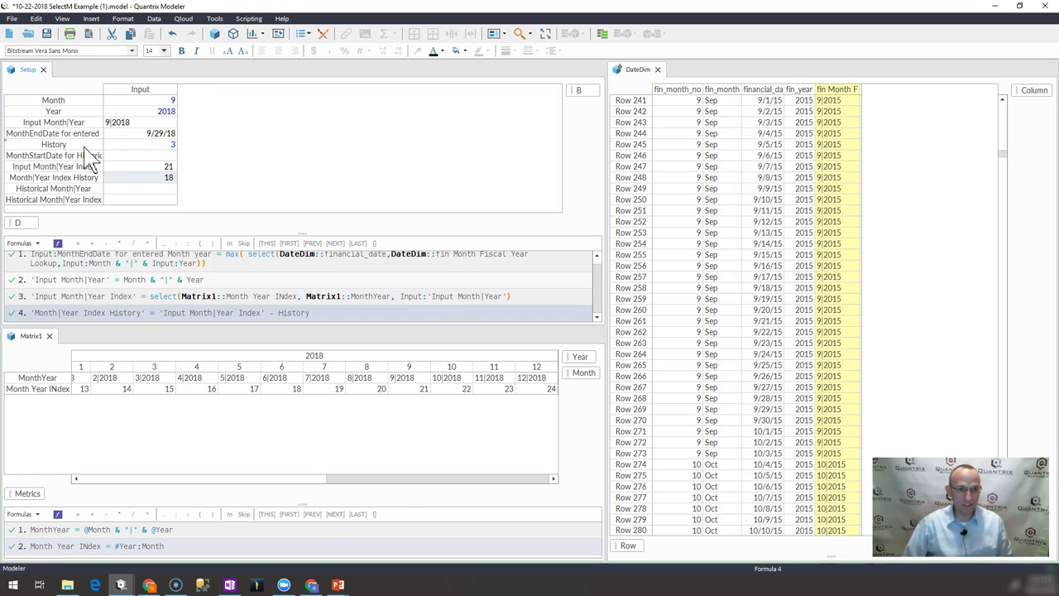
Raise History to 4, leaving Month|Year Index History at 17.
left_click(159, 177)
left_click(169, 144)
type("4")
key("Return")
key("Up")
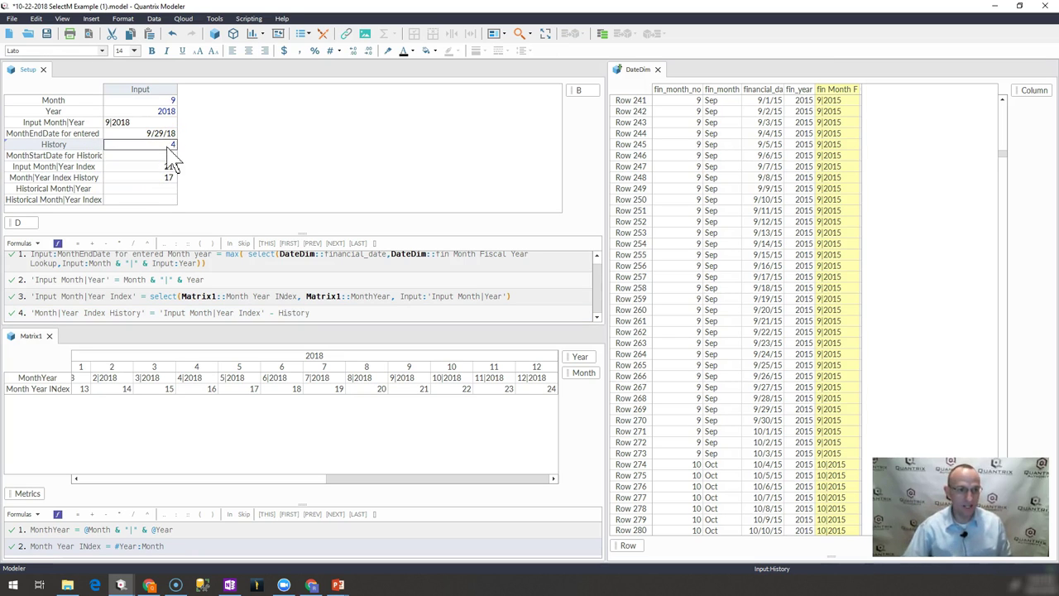
left_click(91, 200)
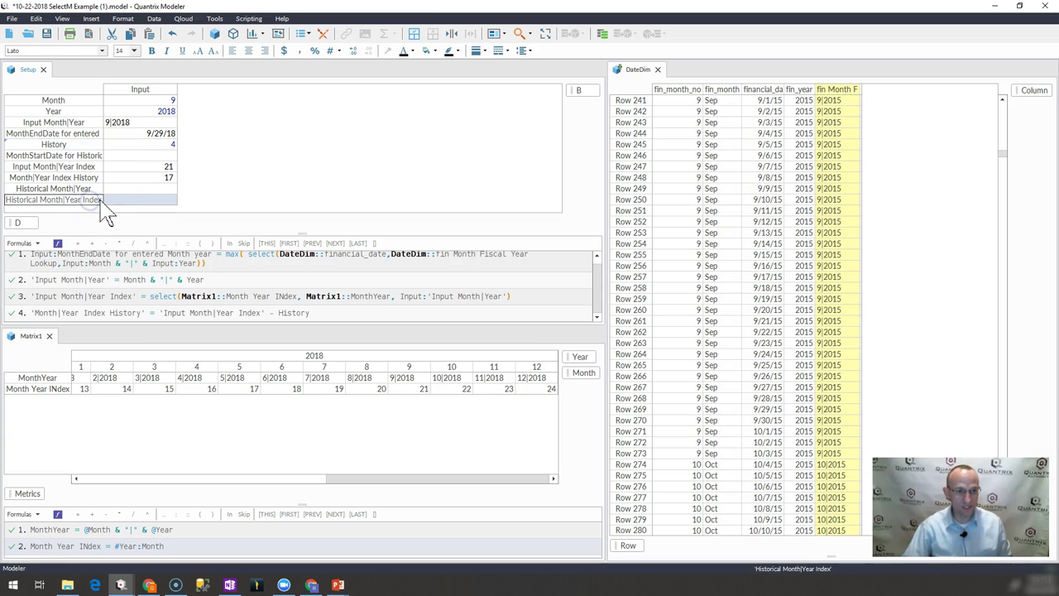
Delete Historical Month|Year Index; set Historical Month|Year to select(Matrix1::MonthYear, Month Year INdex, 'Month|Year Index History').
key("Delete")
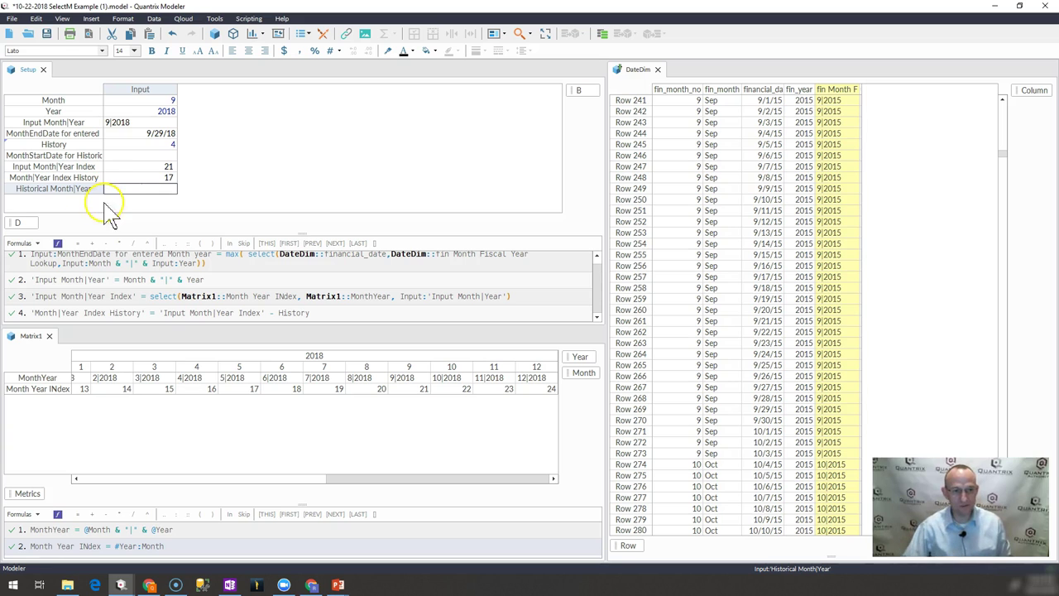
left_click(145, 177)
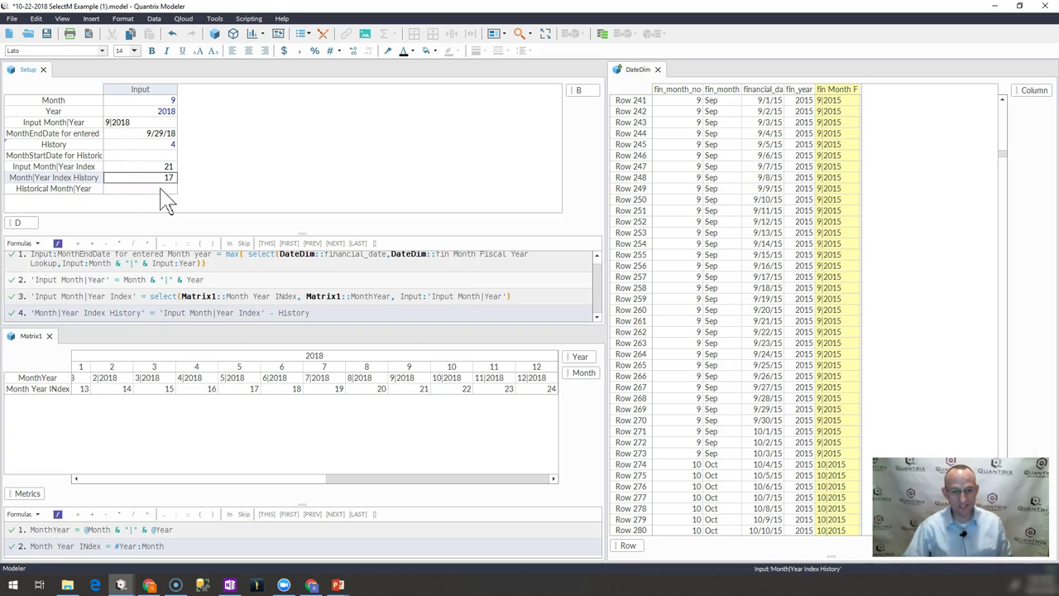
left_click(161, 190)
type("= ")
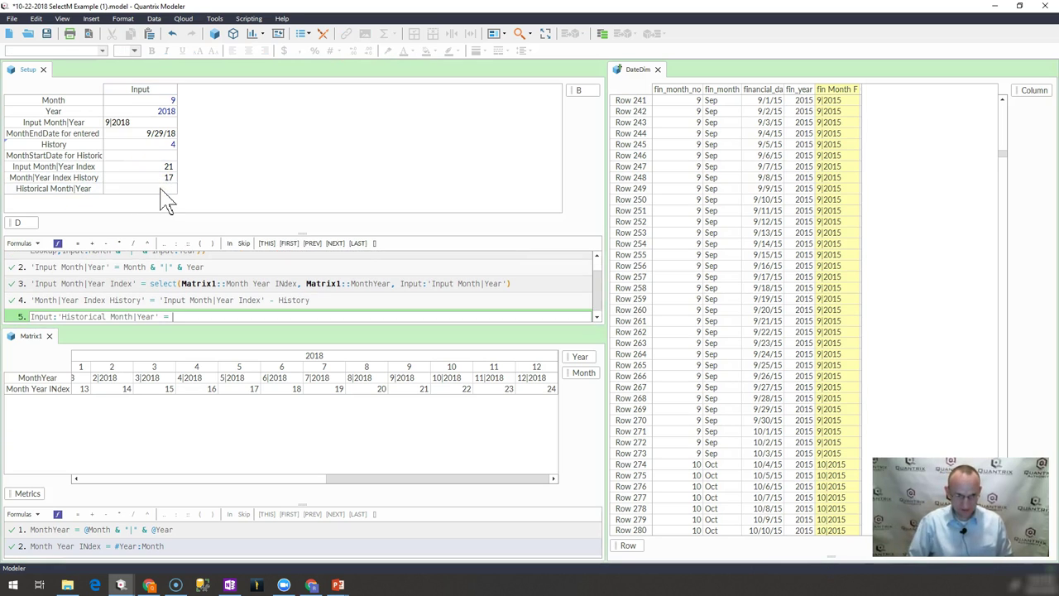
type("select(")
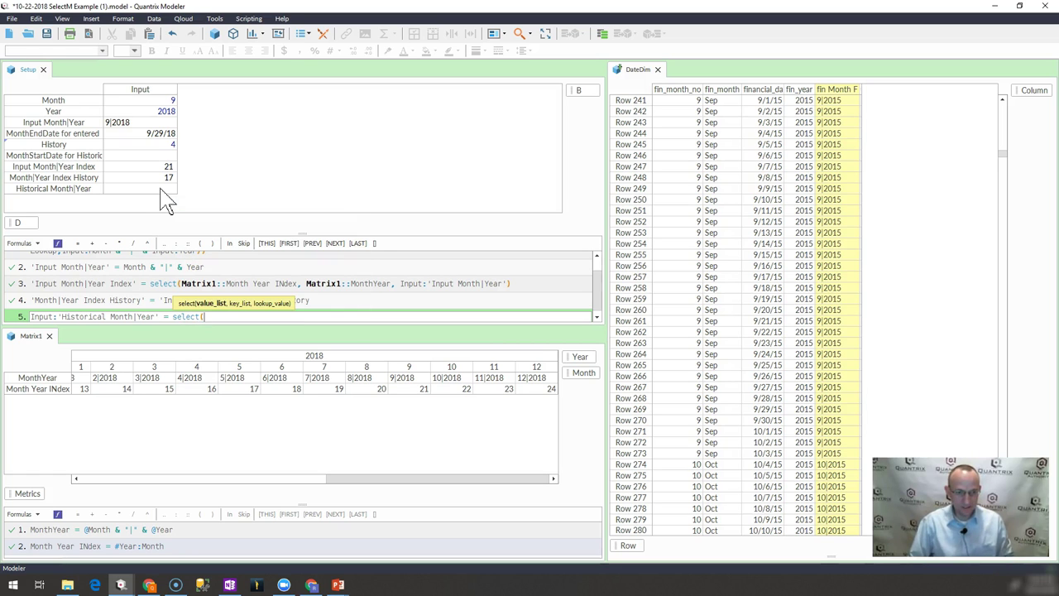
left_click(50, 378)
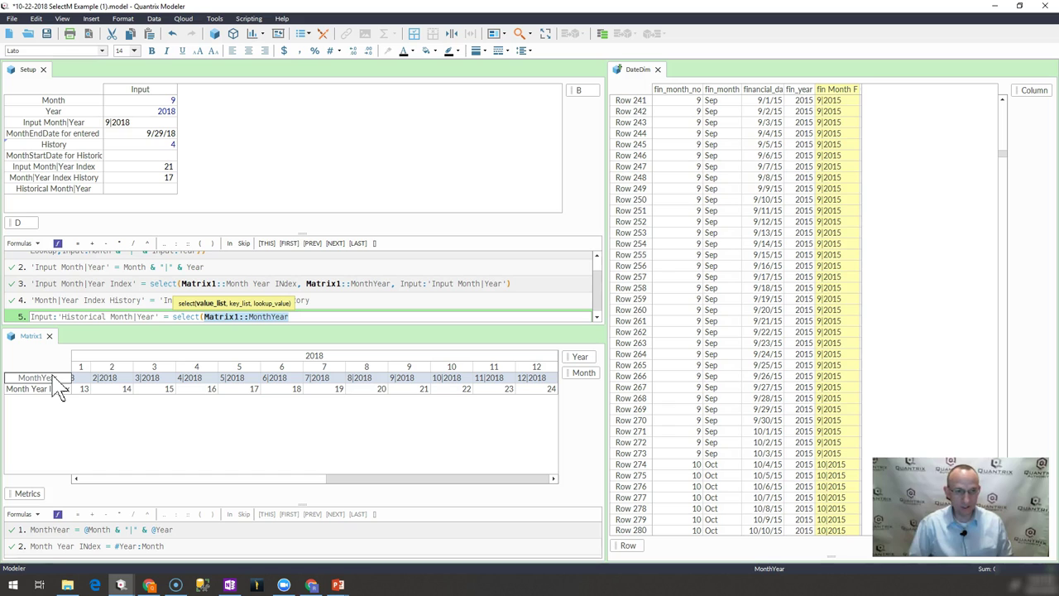
type(",")
left_click(55, 389)
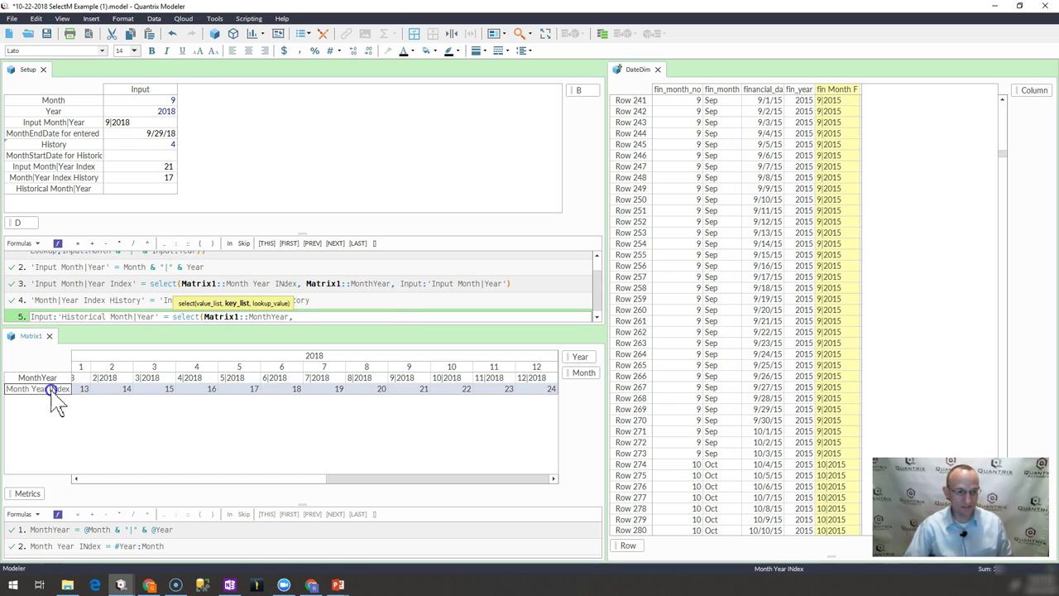
type(",")
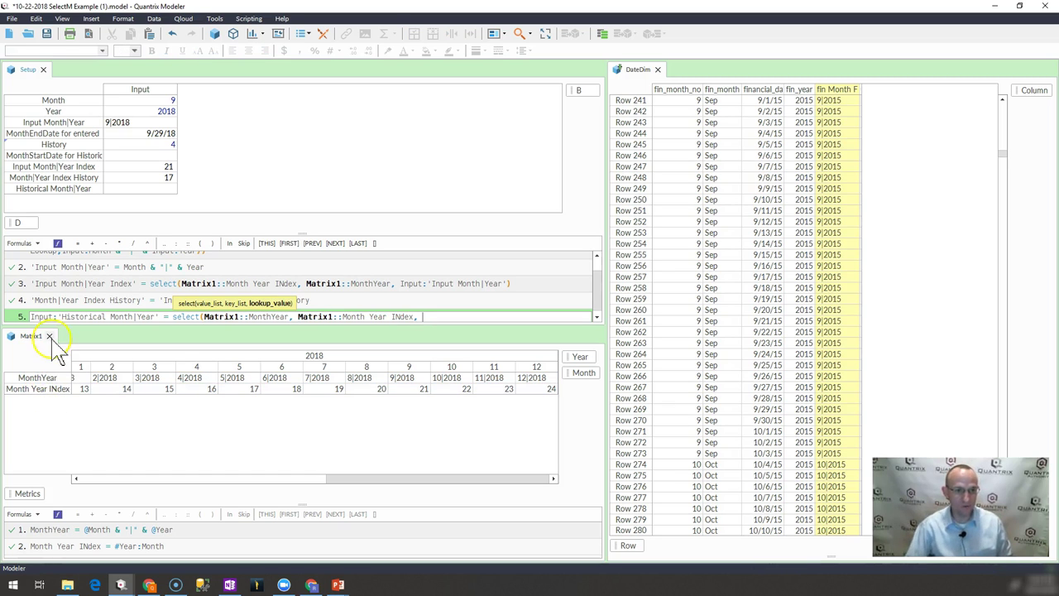
left_click(75, 177)
type(")")
key("Return")
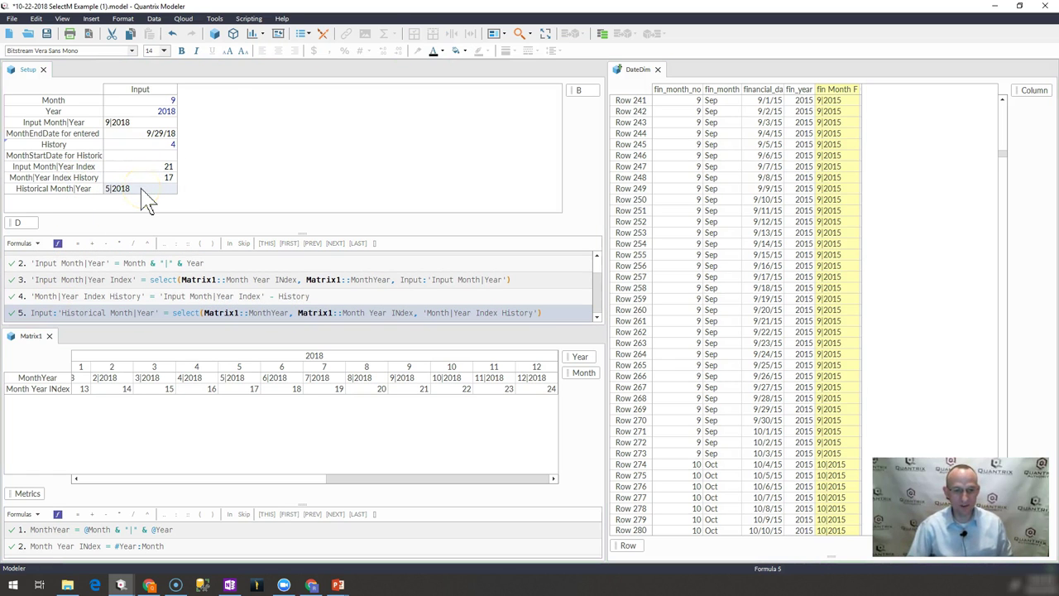
Confirm in Matrix1 that index 17 corresponds to 5|2018.
left_click_drag(239, 389, 351, 401)
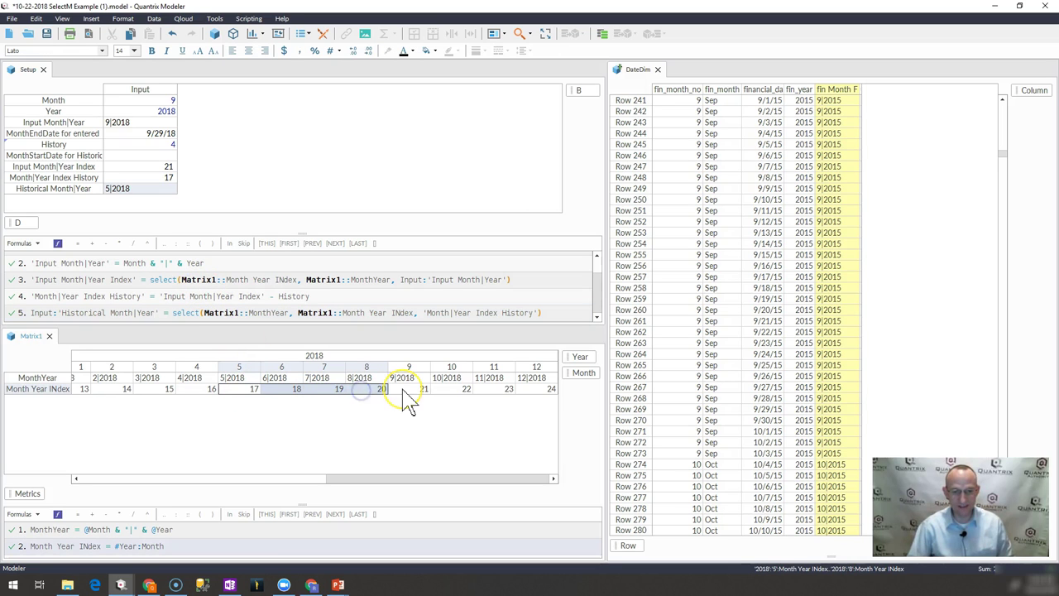
left_click(253, 392)
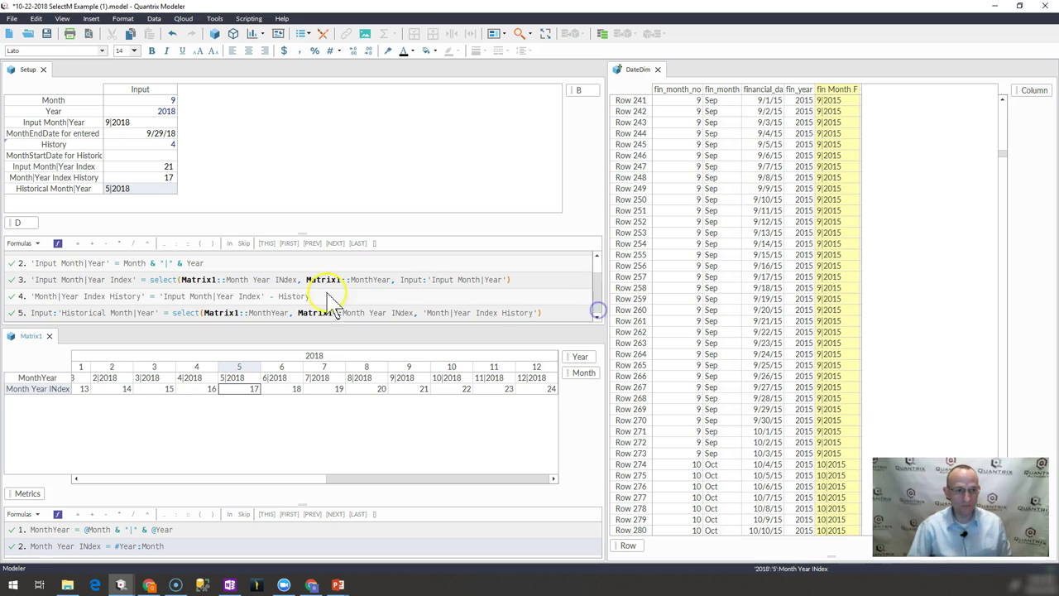
left_click(87, 157)
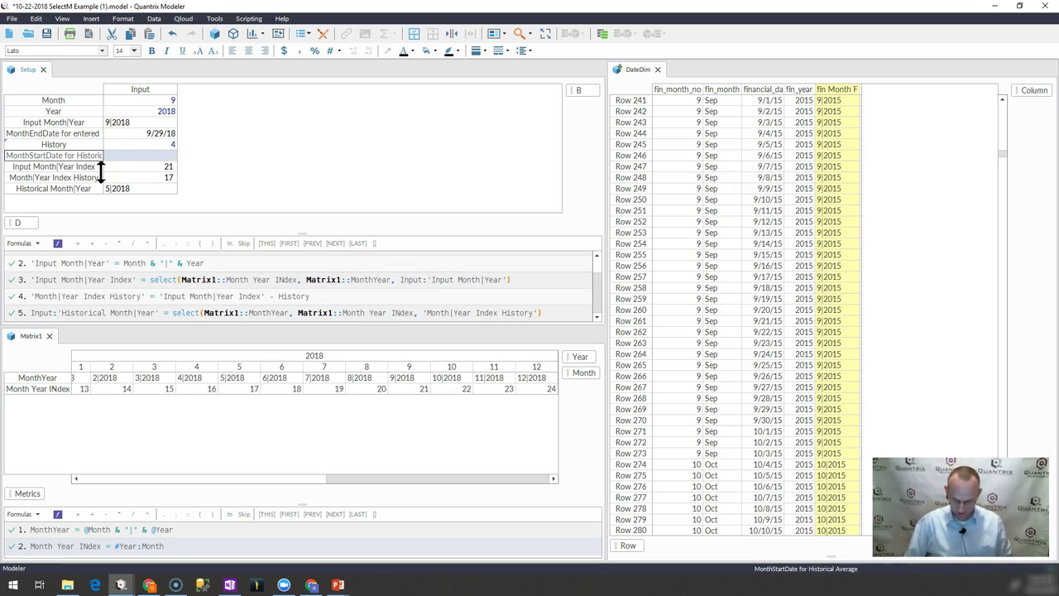
Set MonthStartDate to select(DateDim financial_date, fin Month Fiscal Year Lookup, 'Historical Month|Year'), giving 4/29/18.
type("= se")
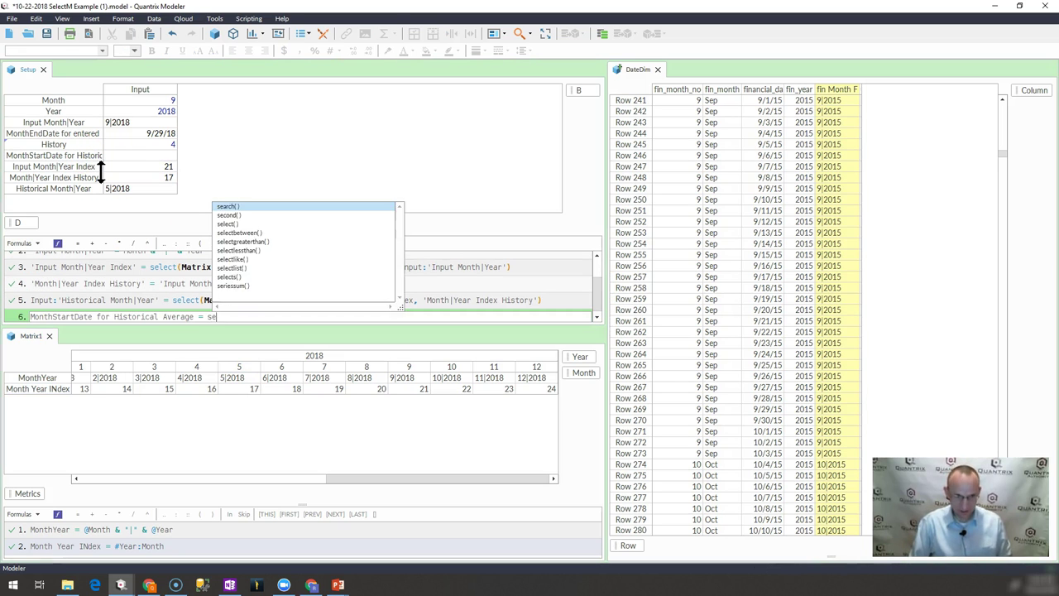
type("lect(")
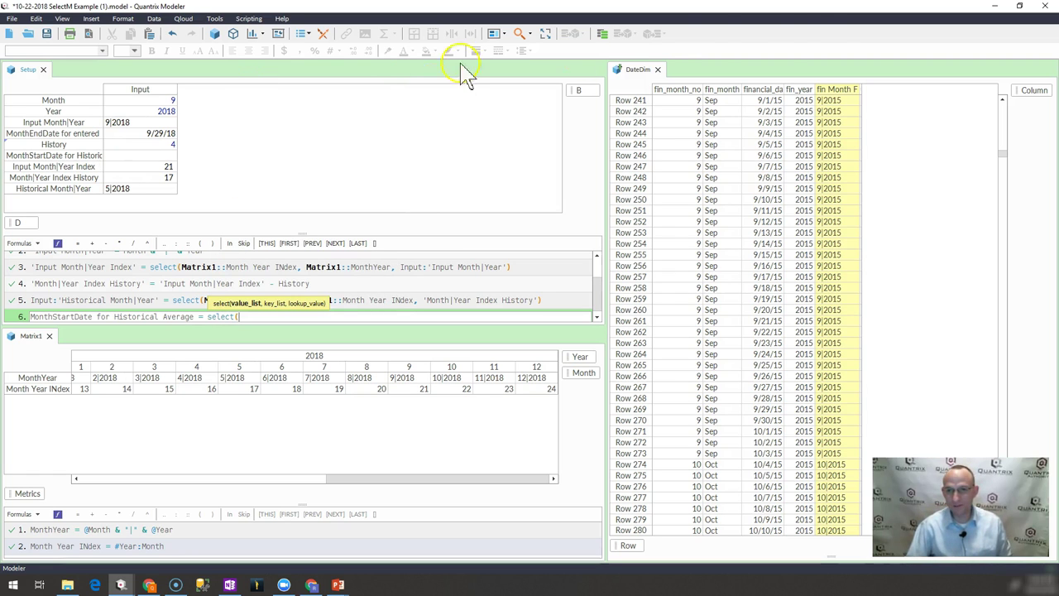
left_click(765, 89)
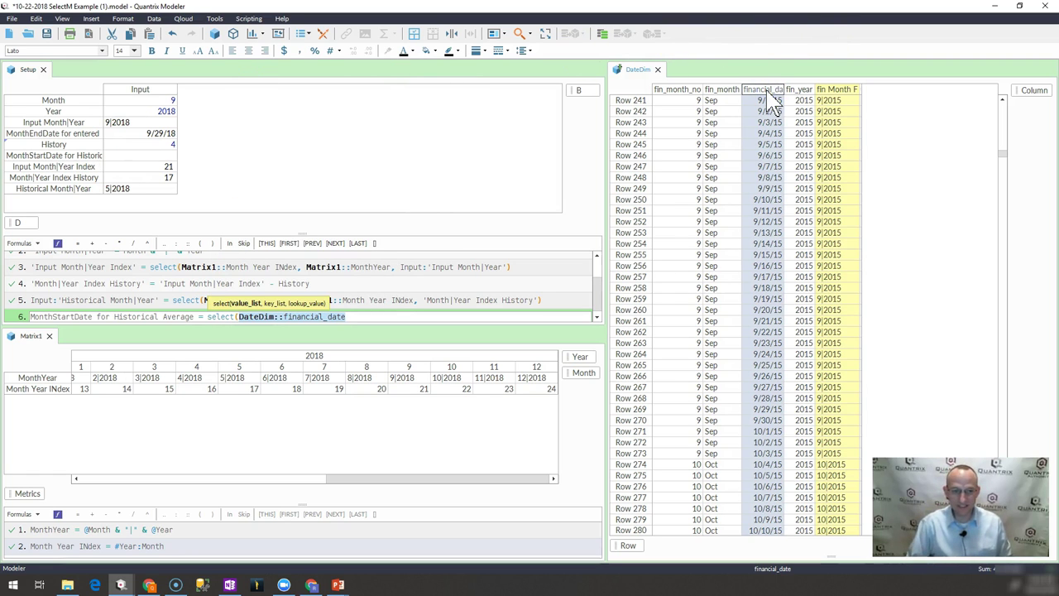
type(",")
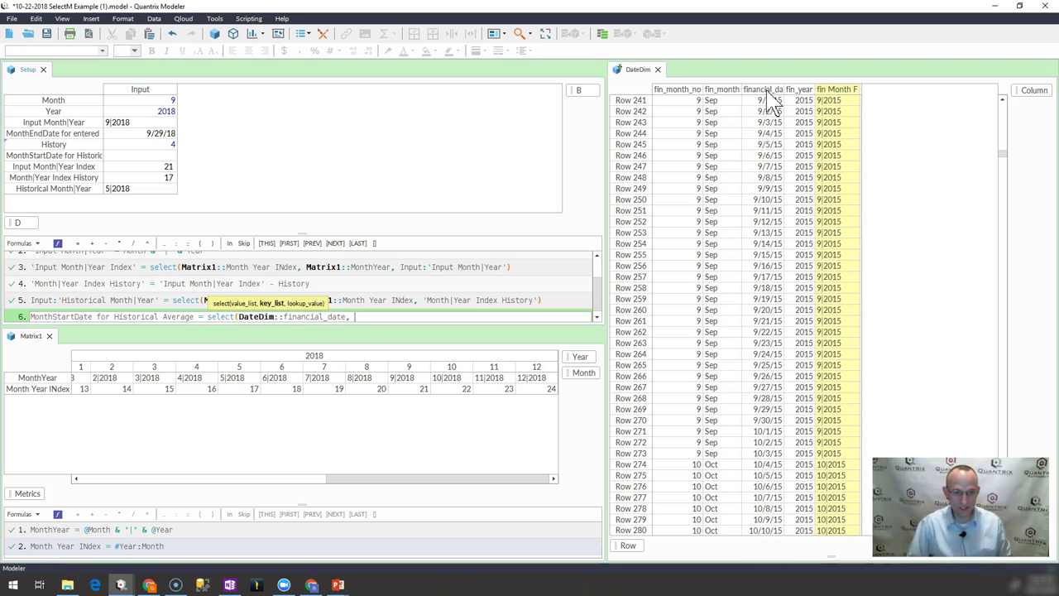
left_click(834, 89)
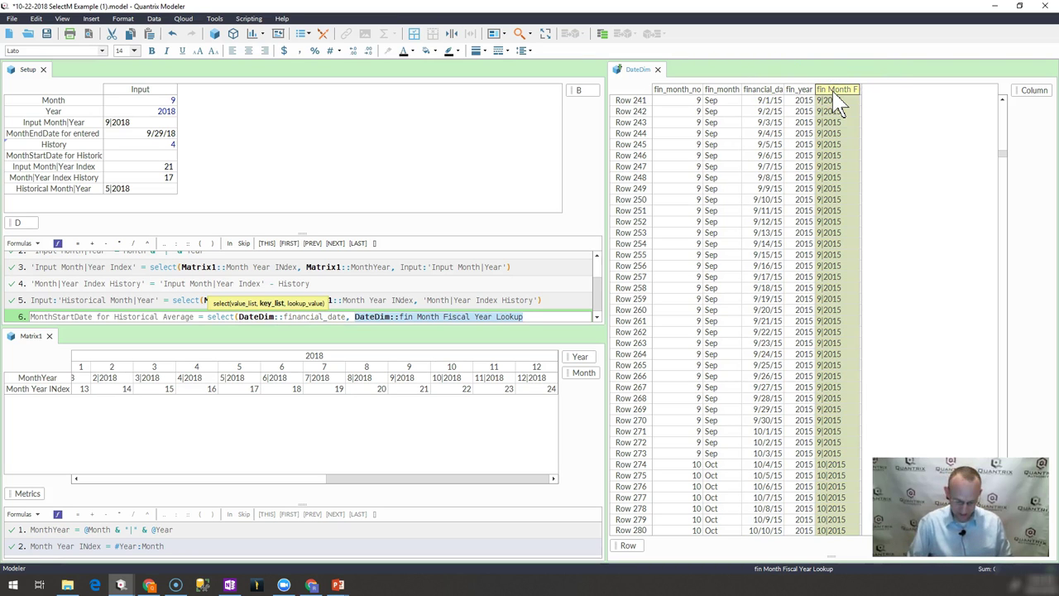
type(",")
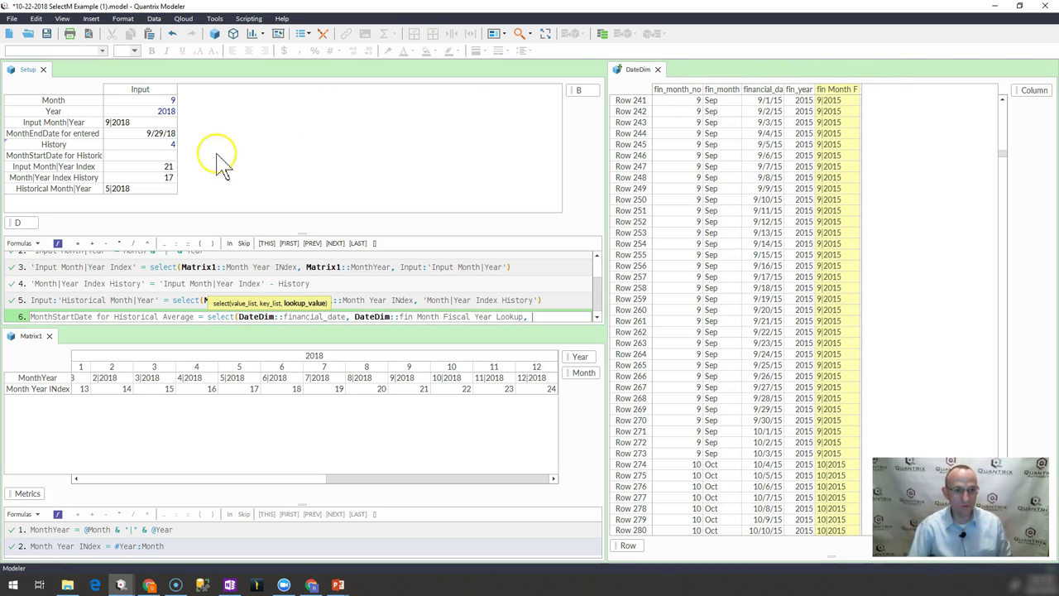
left_click(110, 189)
left_click(91, 189)
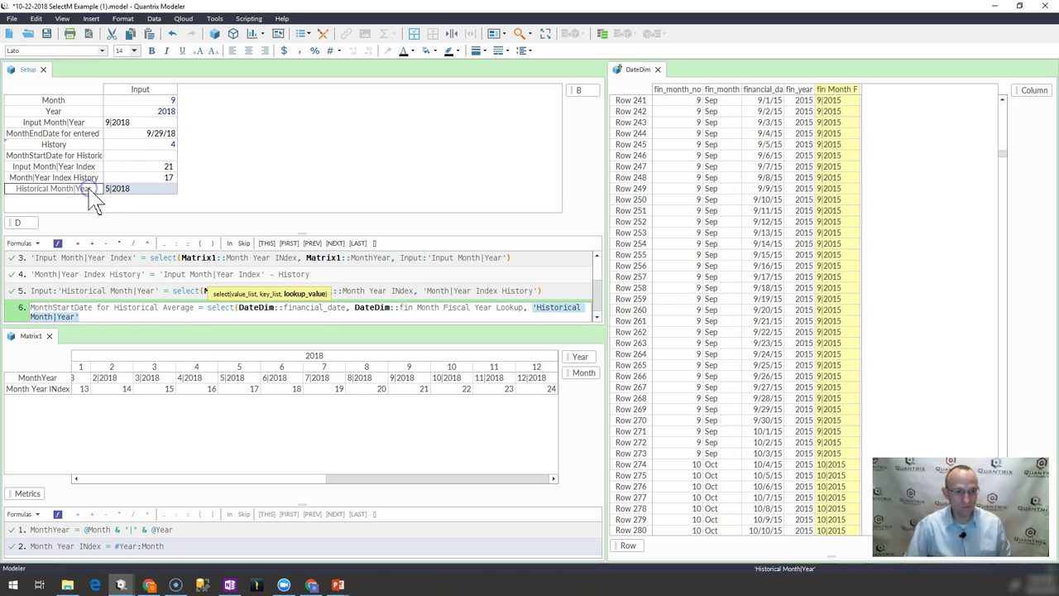
type(")")
key("Return")
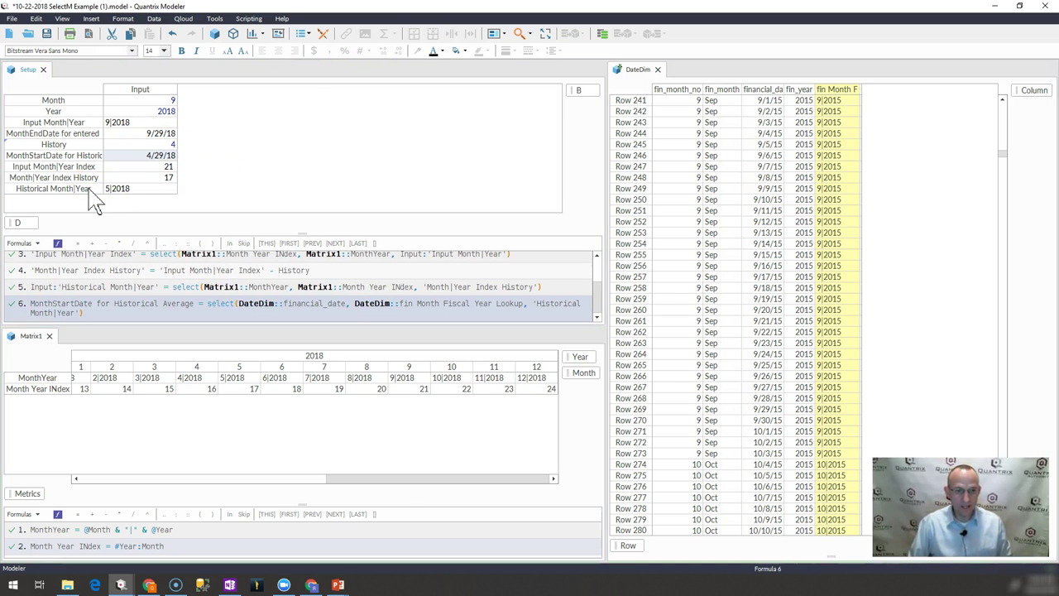
left_click(139, 157)
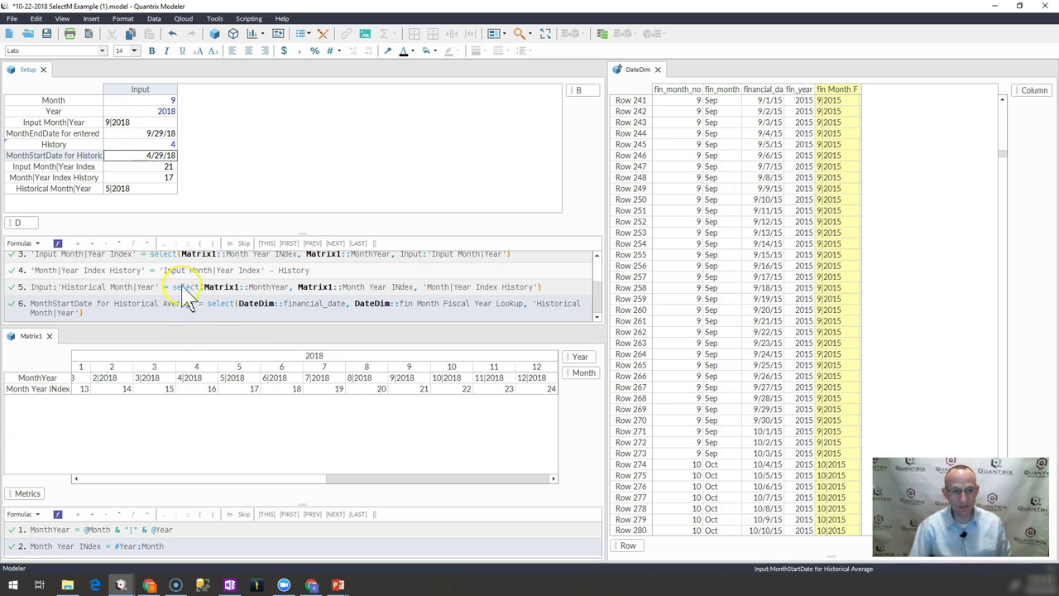
Wrap formula 6's DateDim select() in min(), keeping the result at 4/29/18.
left_click(206, 304)
left_click(206, 304)
type("min(")
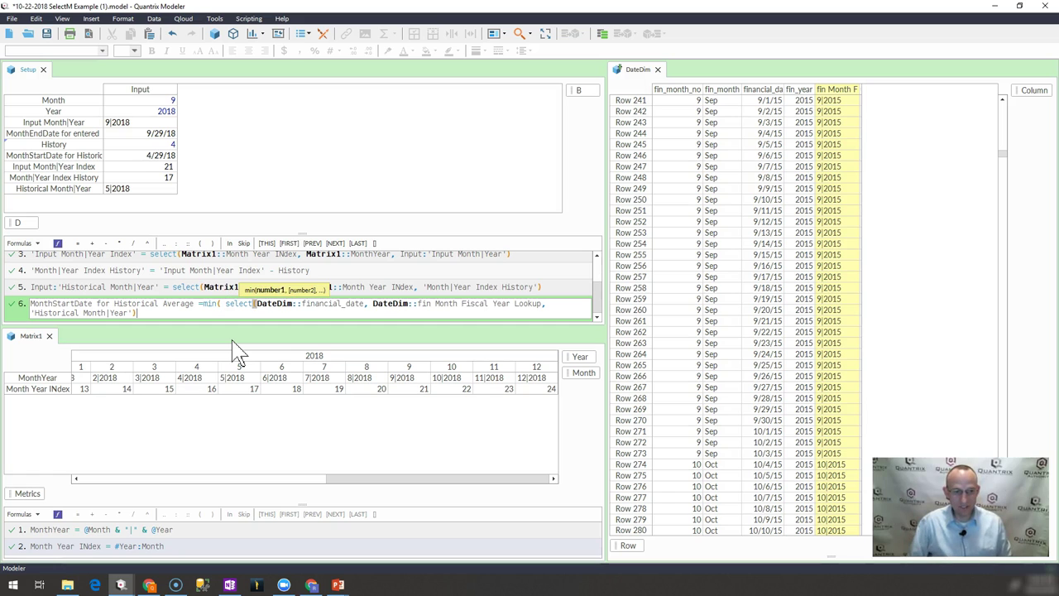
type(")")
key("Return")
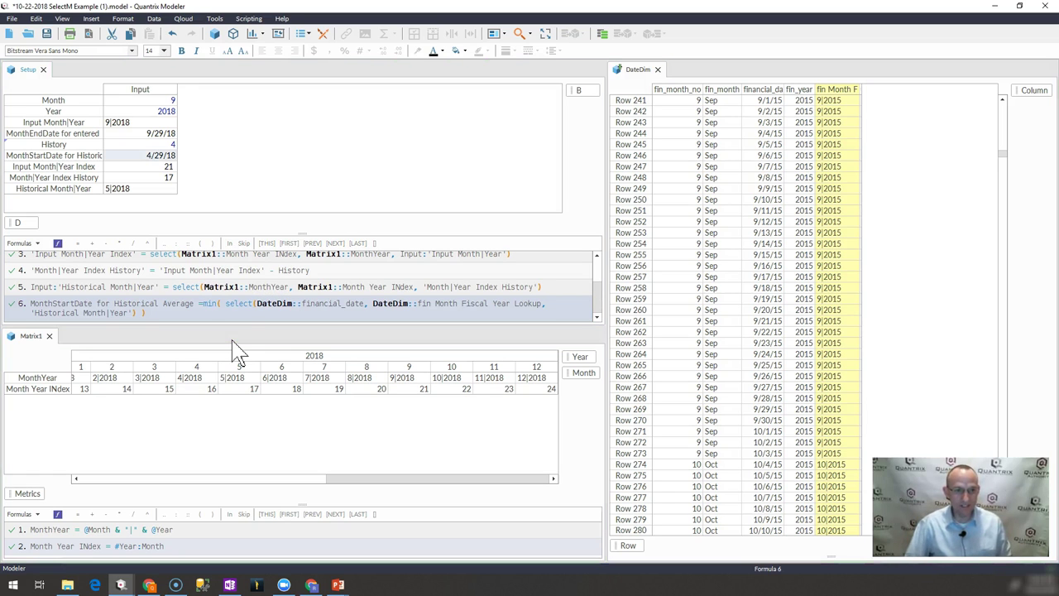
left_click(162, 177)
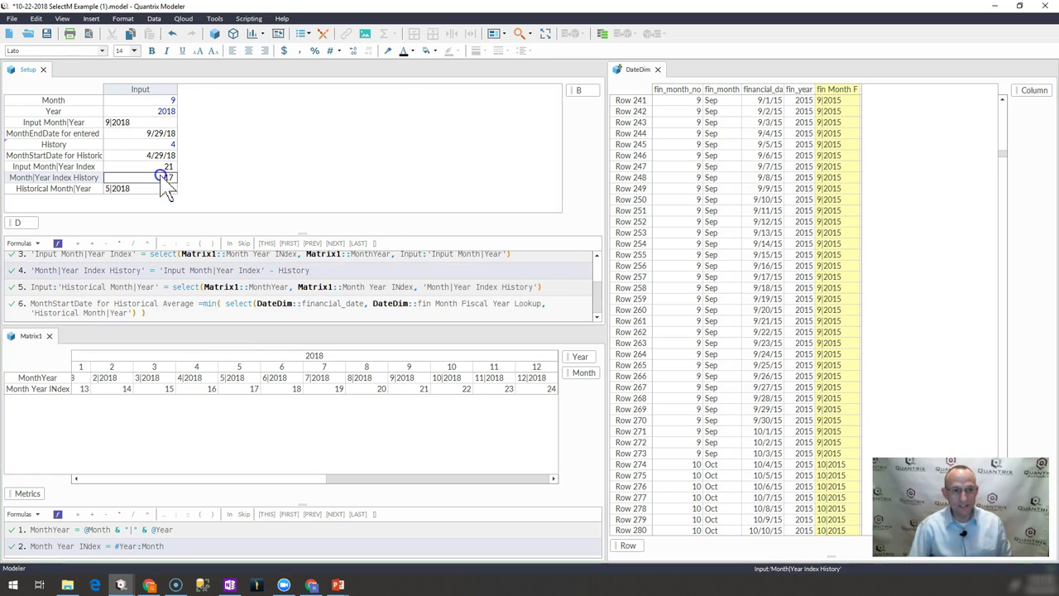
left_click(169, 100)
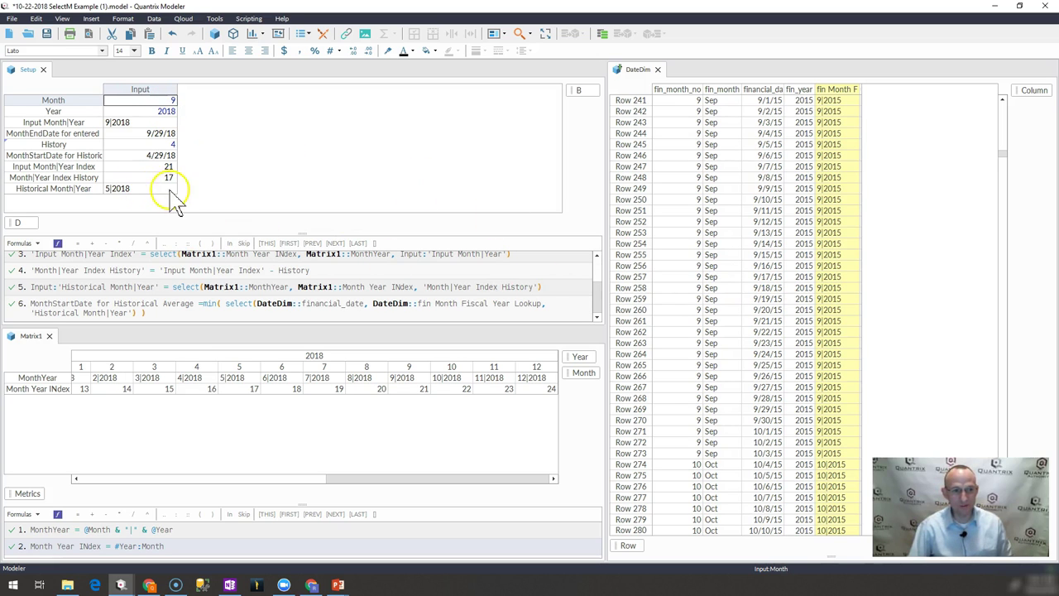
Scroll DateDim to Row 1212, where 4/29/18 is the first 5|2018 date.
left_click(723, 245)
key("Page_Up")
key("Page_Up")
key("Page_Up")
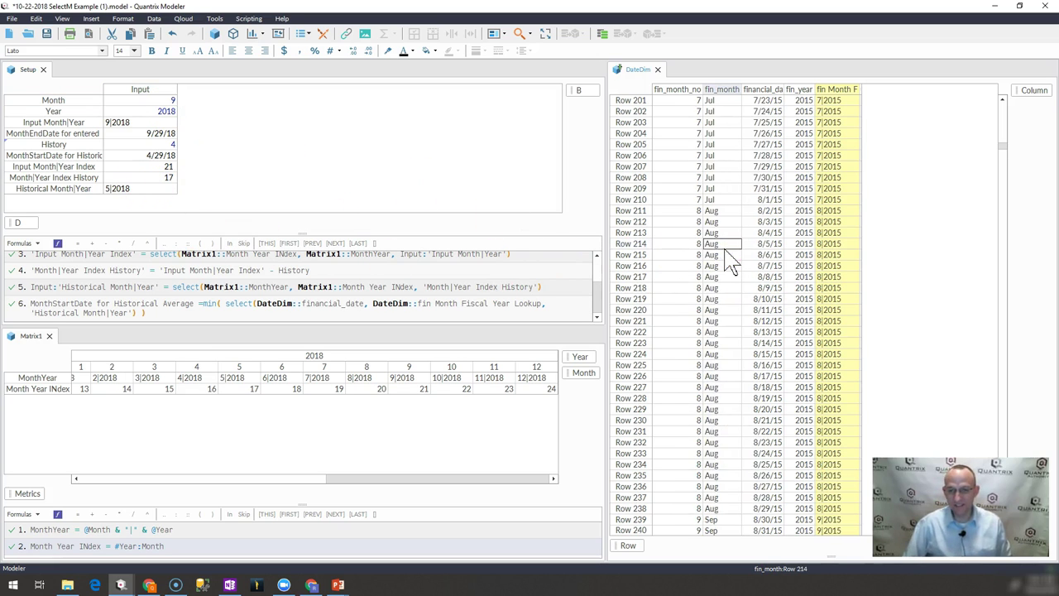
key("Up")
key("Up")
key("Up")
key("Up")
key("Up")
key("Up")
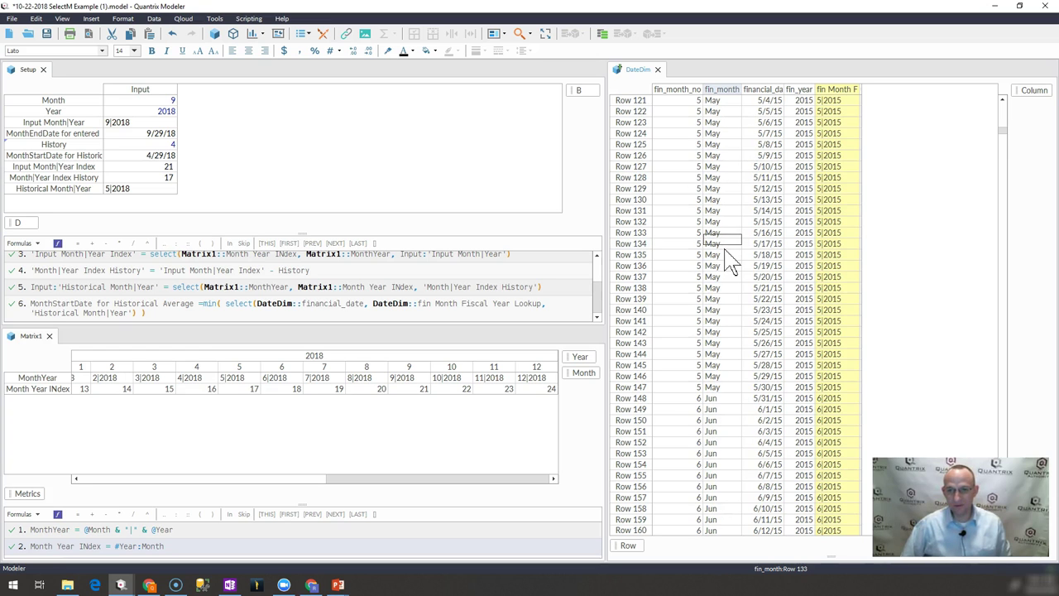
key("Page_Down")
key("Page_Down")
key("Page_Down")
key("Page_Down")
key("Page_Down")
key("Page_Down")
key("Page_Down")
key("Page_Down")
key("Page_Down")
key("Page_Down")
key("Page_Down")
key("Page_Down")
key("Page_Down")
key("Page_Down")
key("Page_Down")
key("Page_Down")
key("Page_Down")
key("Page_Down")
key("Page_Down")
key("Page_Down")
key("Page_Down")
key("Page_Down")
key("Page_Down")
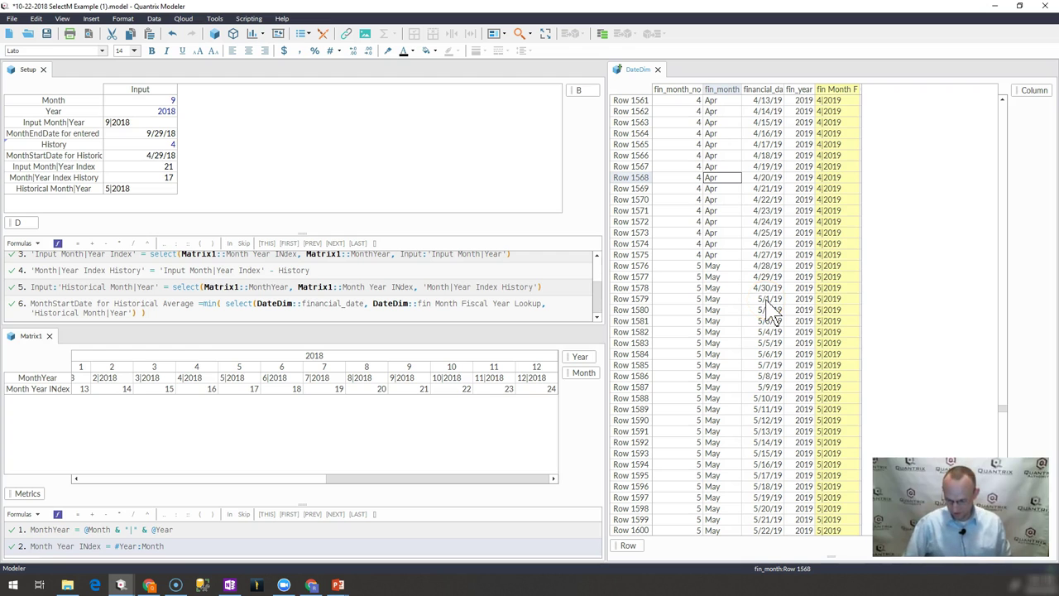
key("Page_Up")
key("Page_Up")
key("Page_Up")
key("Page_Up")
key("Page_Up")
key("Page_Up")
key("Page_Up")
key("Page_Up")
key("Page_Up")
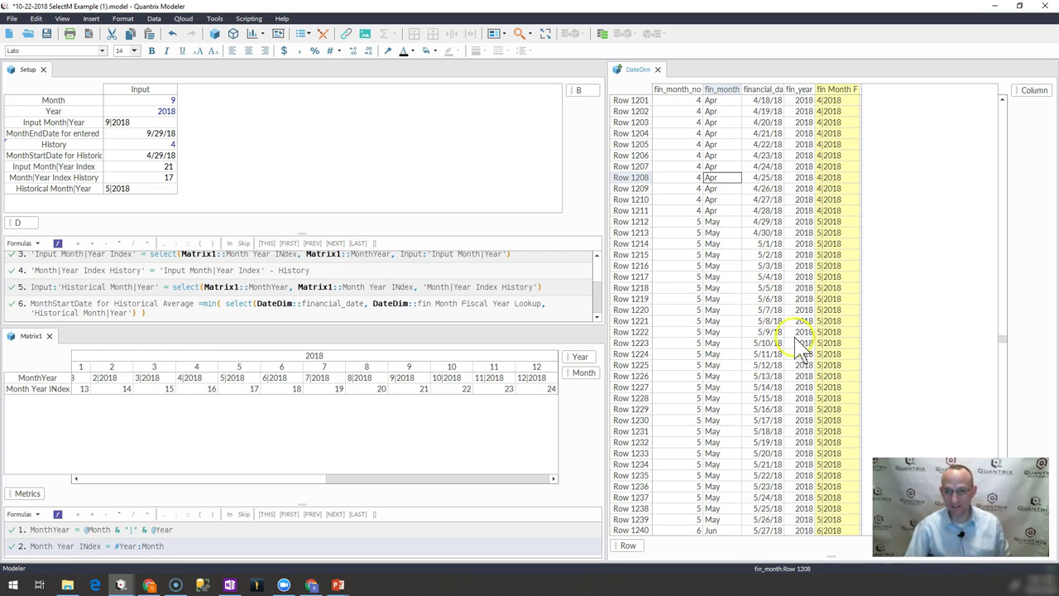
left_click(720, 242)
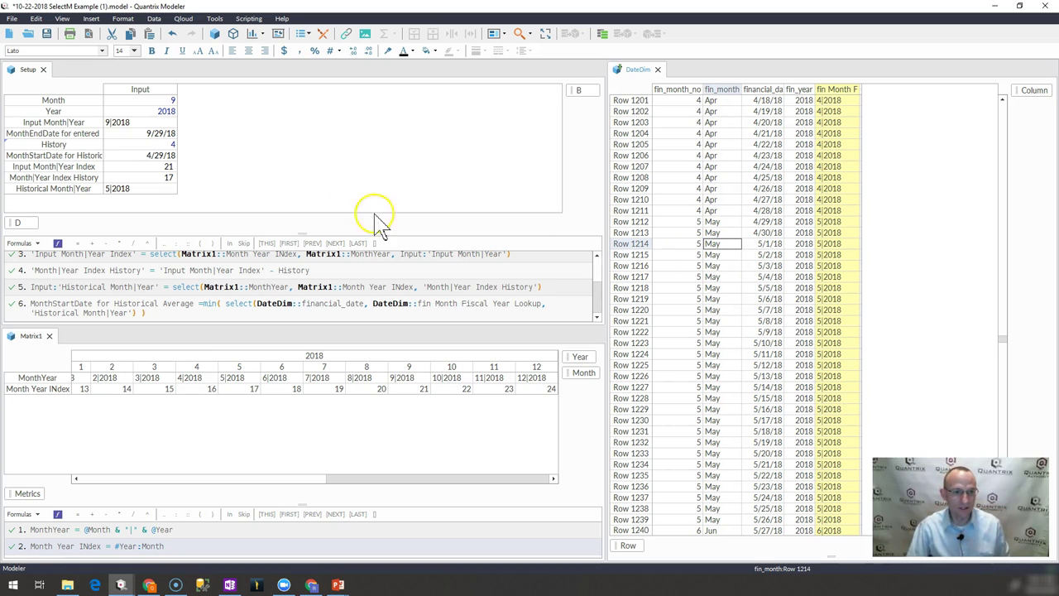
left_click(139, 187)
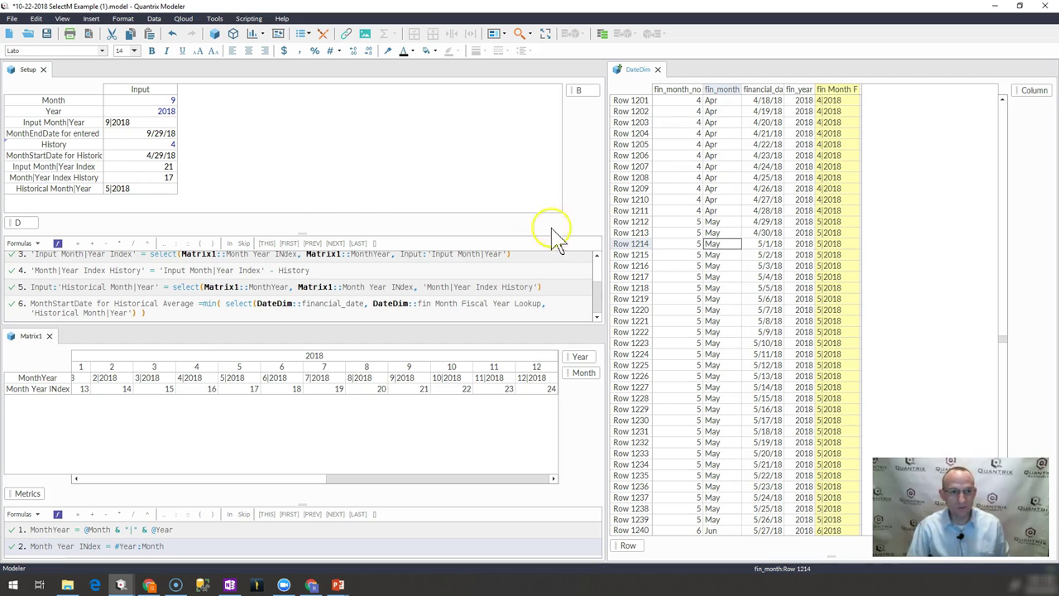
left_click(715, 221)
left_click(633, 223)
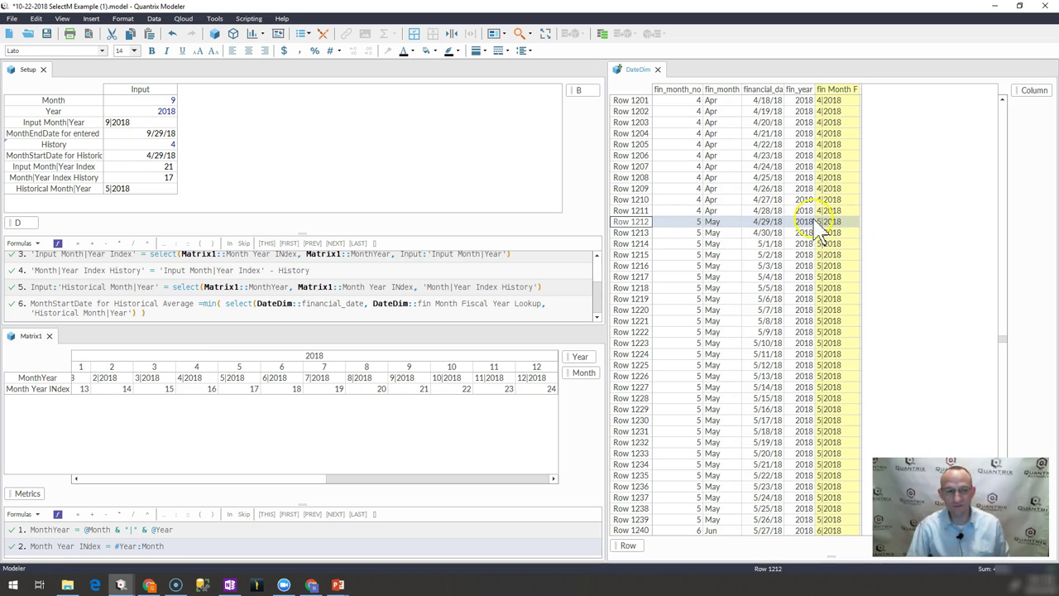
Set the History input to 18.
left_click(166, 144)
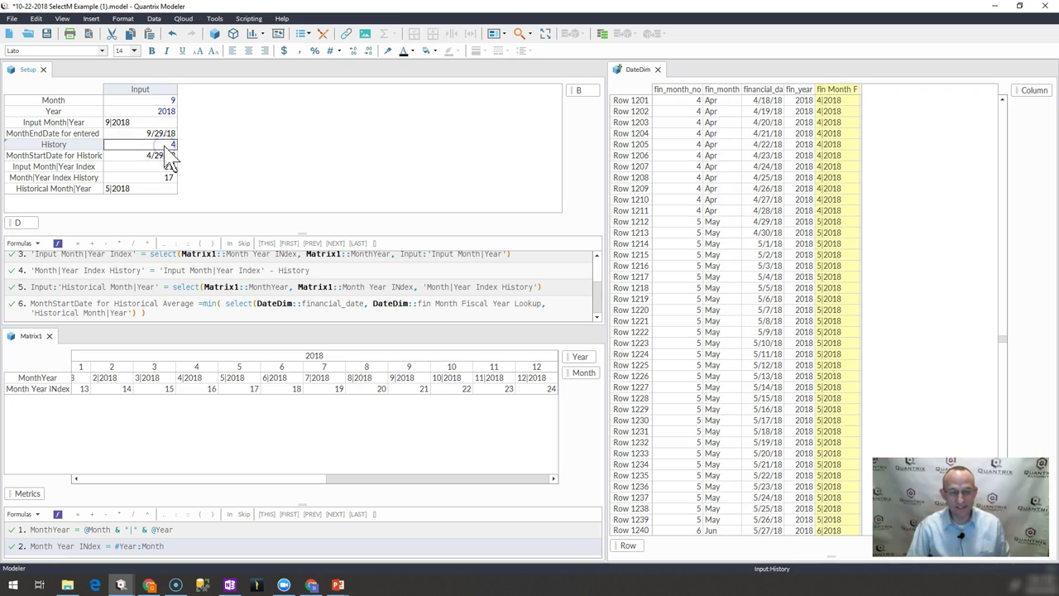
left_click(180, 165)
type("18")
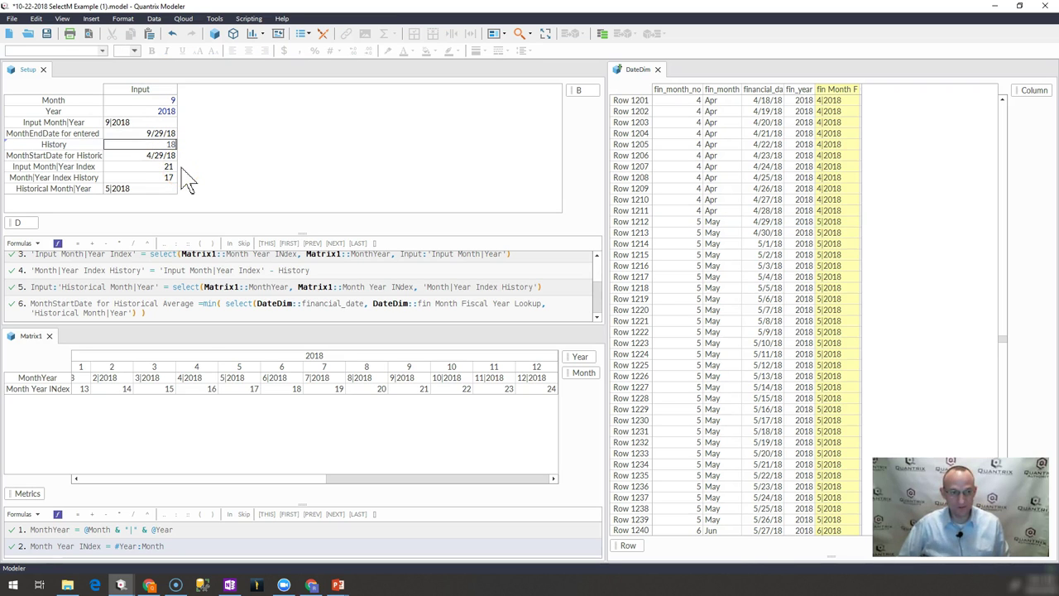
key("Return")
Locate 2/26/17, the first 3|2017 date in DateDim, and select the Month and Year inputs.
left_click(581, 154)
left_click(714, 168)
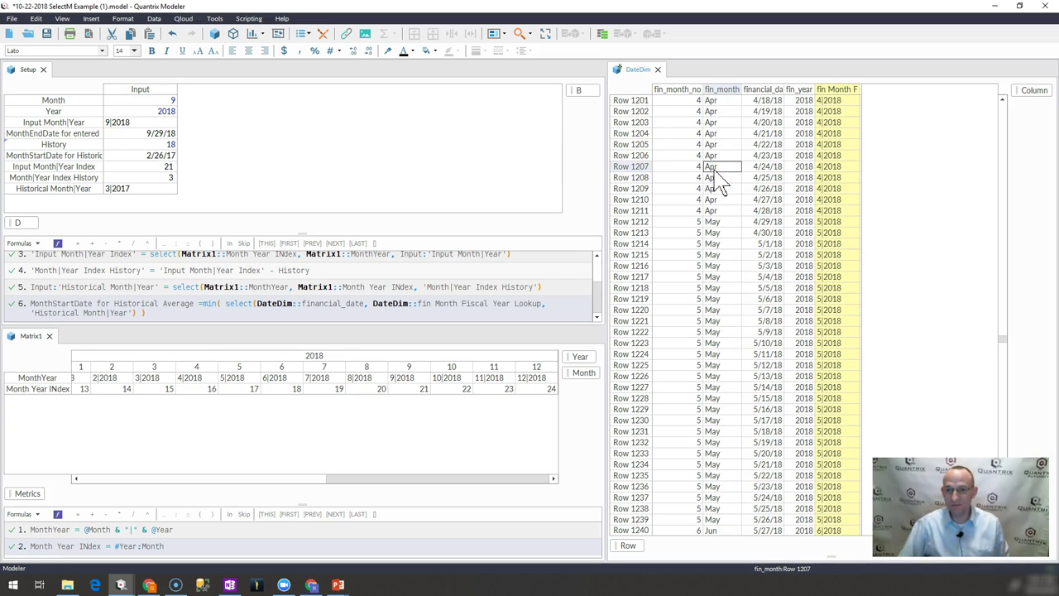
key("Page_Up")
key("Page_Up")
key("Page_Up")
key("Page_Up")
key("Page_Up")
key("Page_Up")
key("Page_Up")
key("Page_Up")
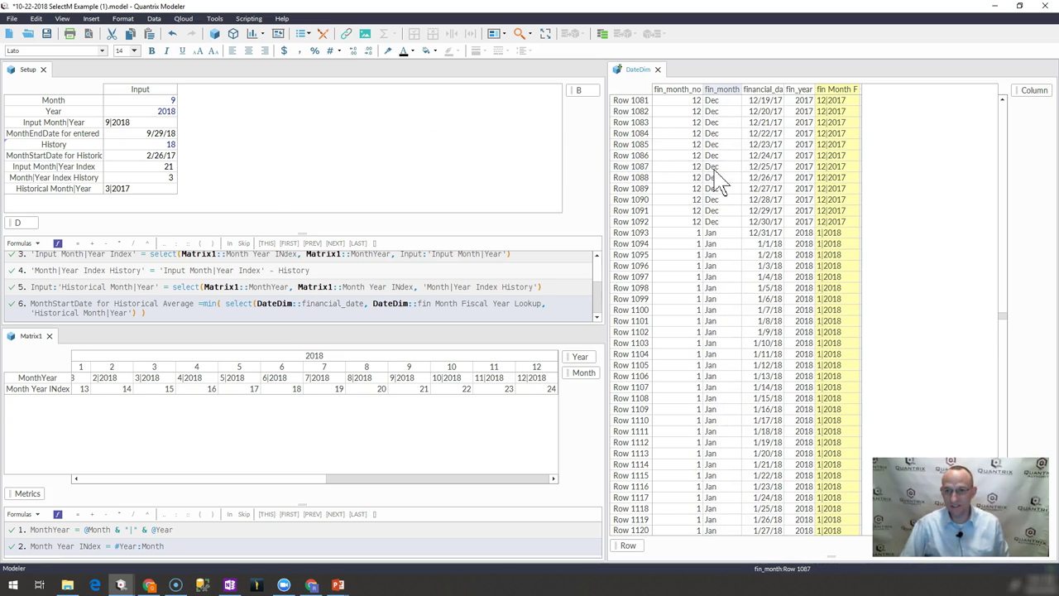
key("Page_Up")
key("Page_Up")
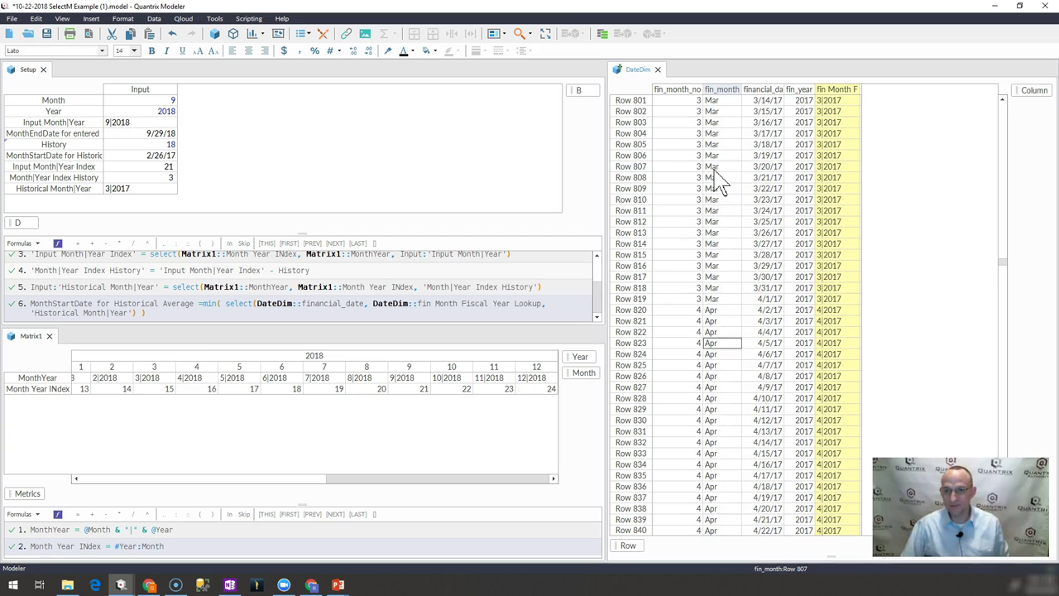
key("Page_Up")
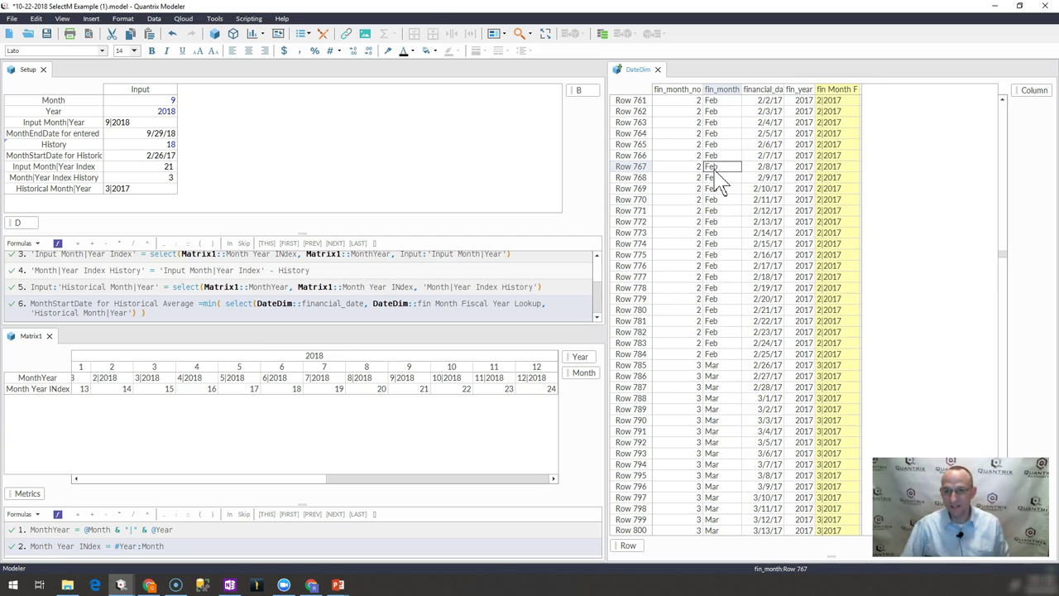
left_click(630, 365)
left_click(761, 364)
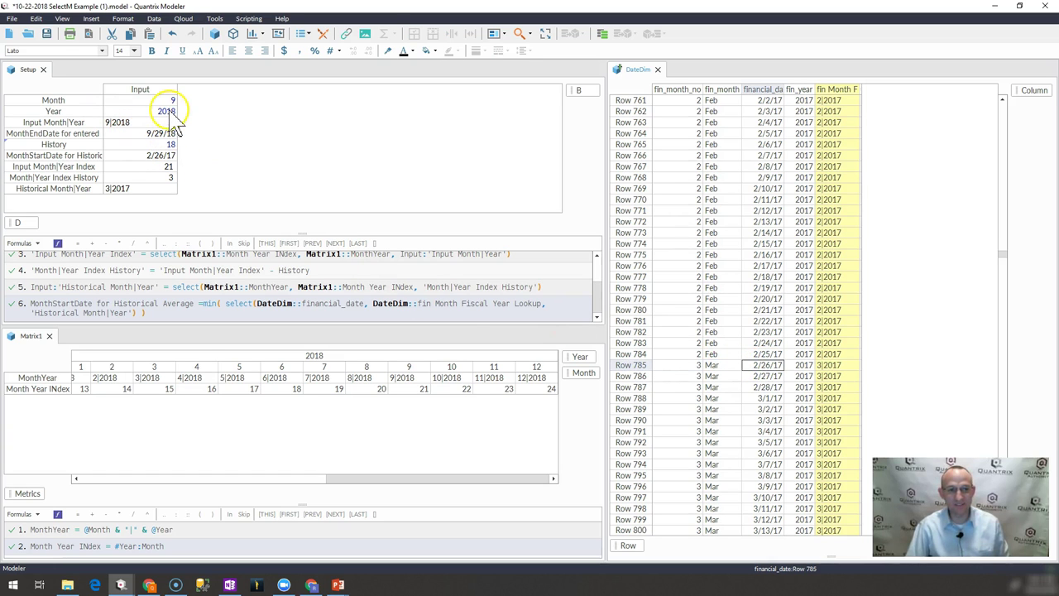
left_click_drag(171, 103, 170, 110)
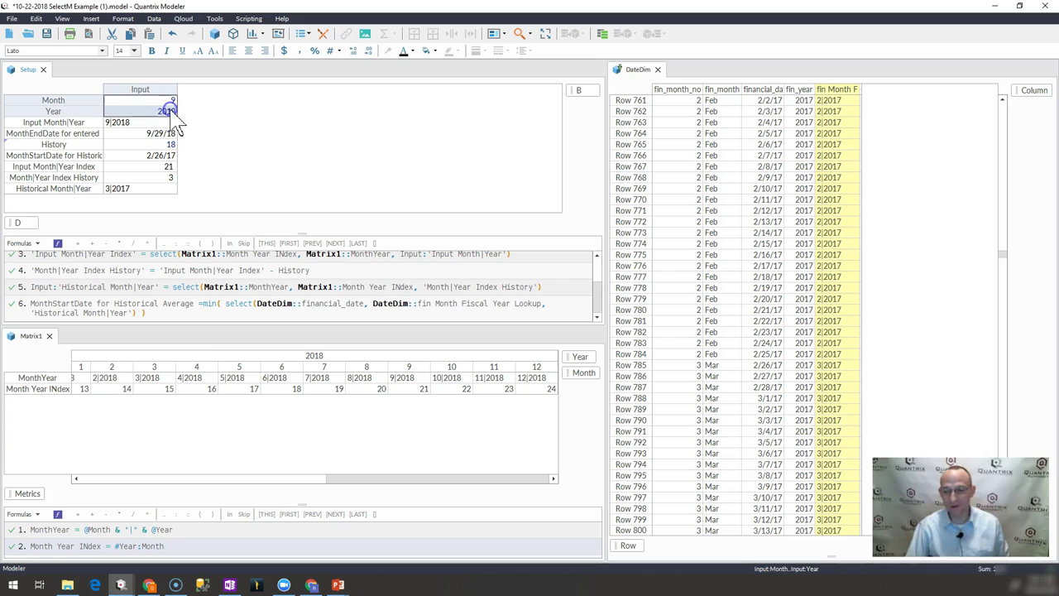